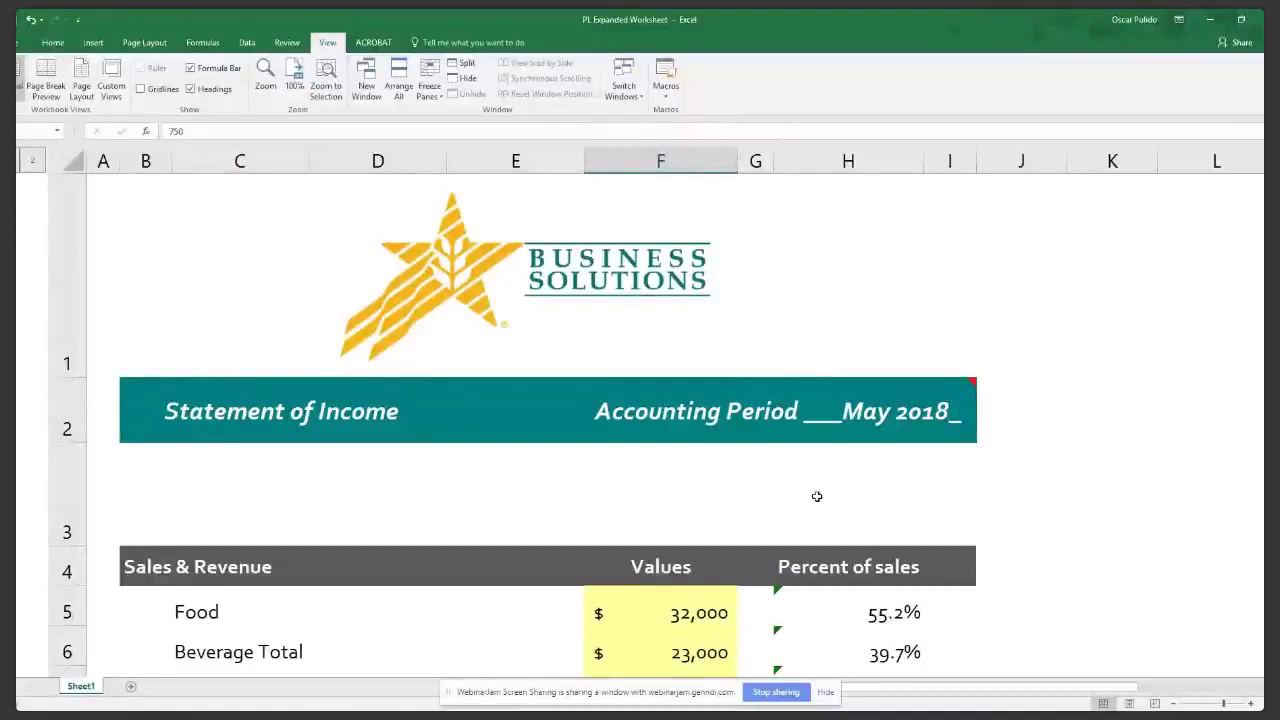
- Review the Values entries for Food, Beverage Total, Take-out and Retail under Sales & Revenue
{"action": "mouse_move", "coordinate": [853, 430]}
{"action": "scroll", "coordinate": [548, 420], "scroll_direction": "down", "scroll_amount": 2}
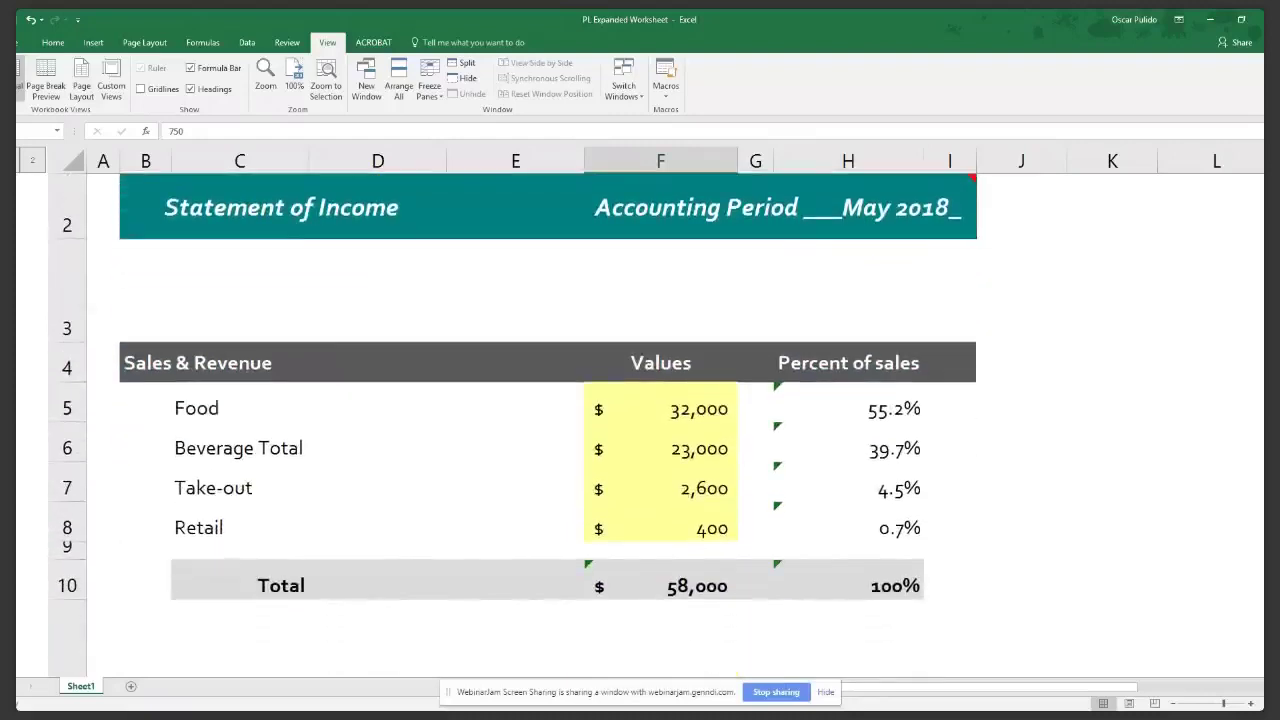
{"action": "left_click", "coordinate": [686, 405]}
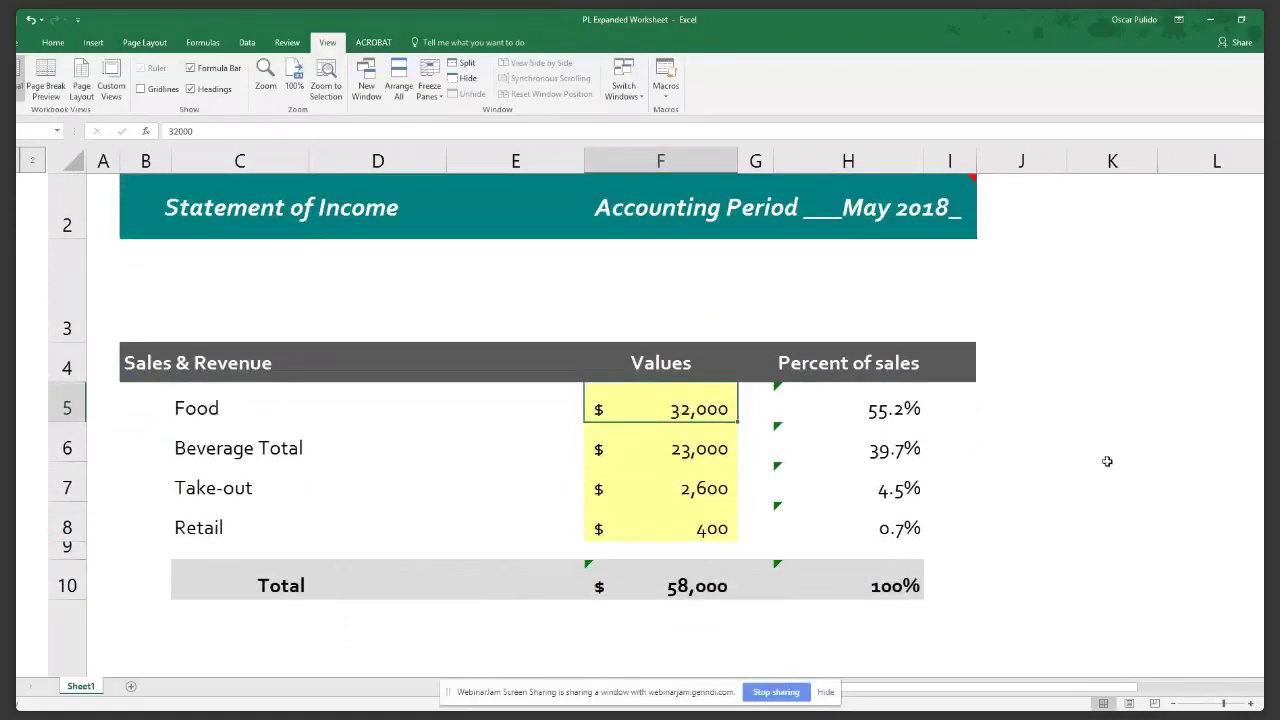
{"action": "left_click", "coordinate": [709, 458]}
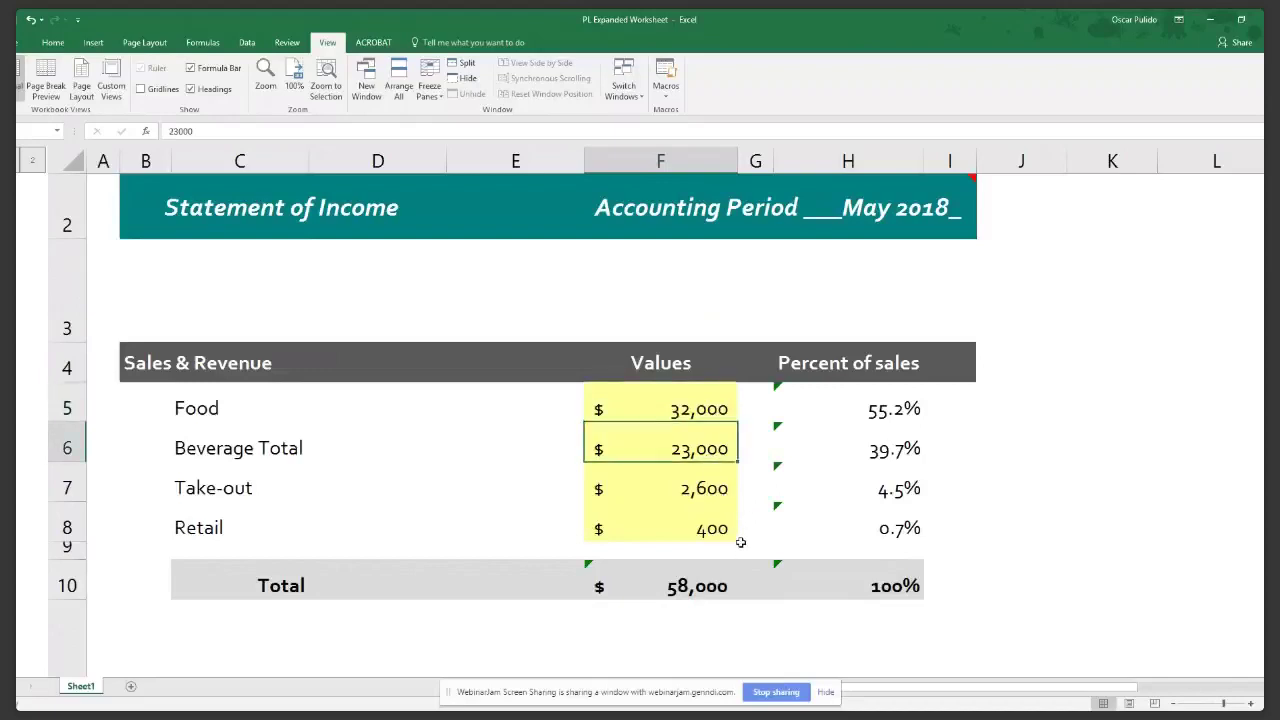
{"action": "left_click", "coordinate": [681, 501]}
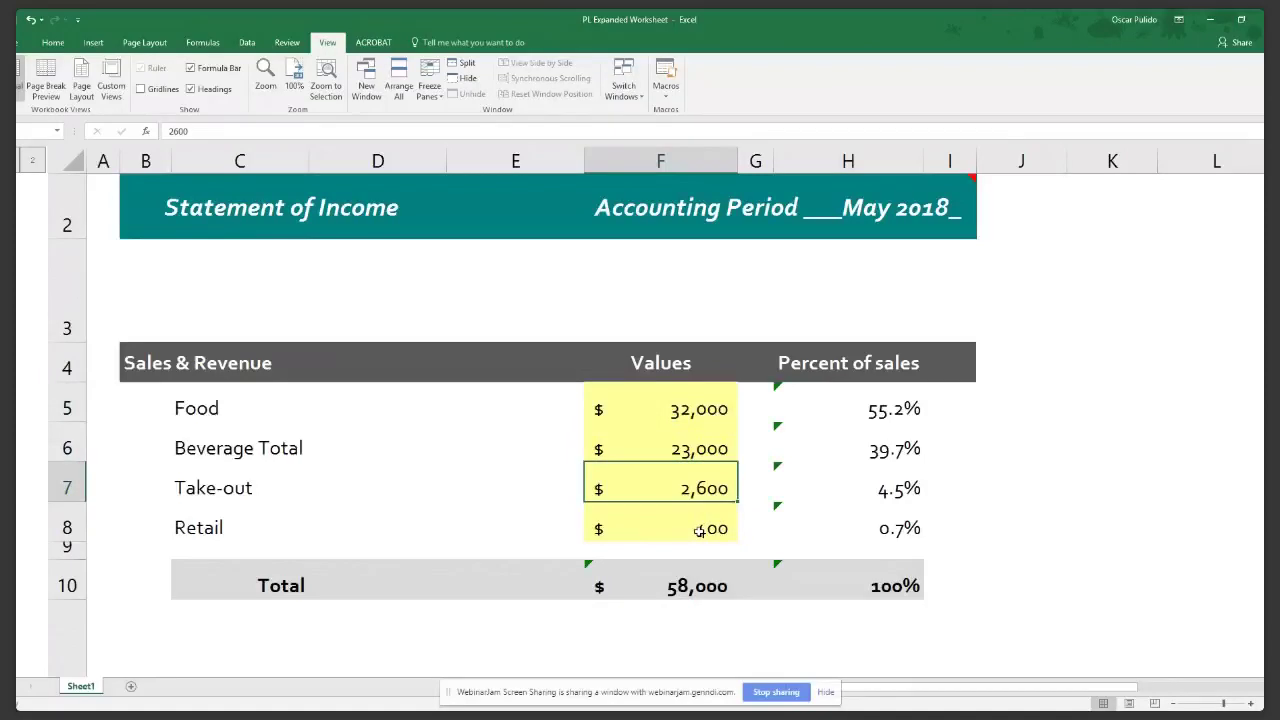
{"action": "left_click", "coordinate": [700, 531]}
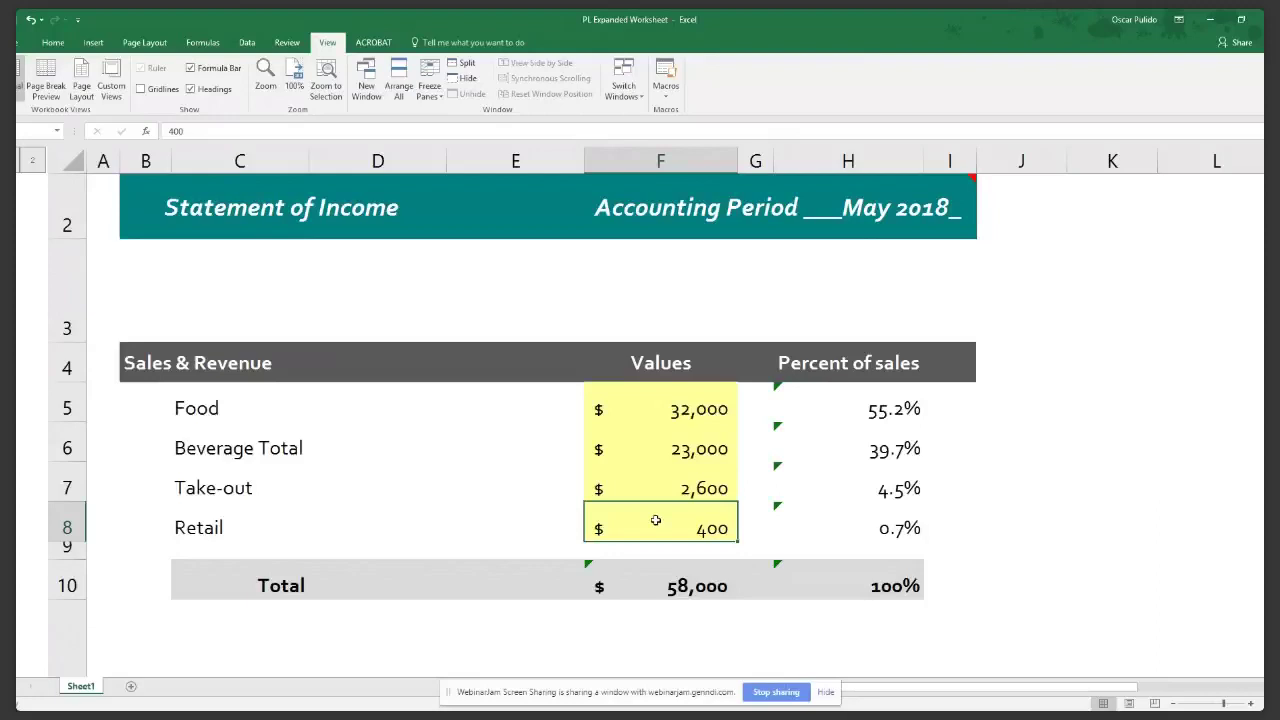
- Inspect the Percent of sales formulas for the Sales & Revenue categories and their Total in column H
{"action": "left_click", "coordinate": [894, 407]}
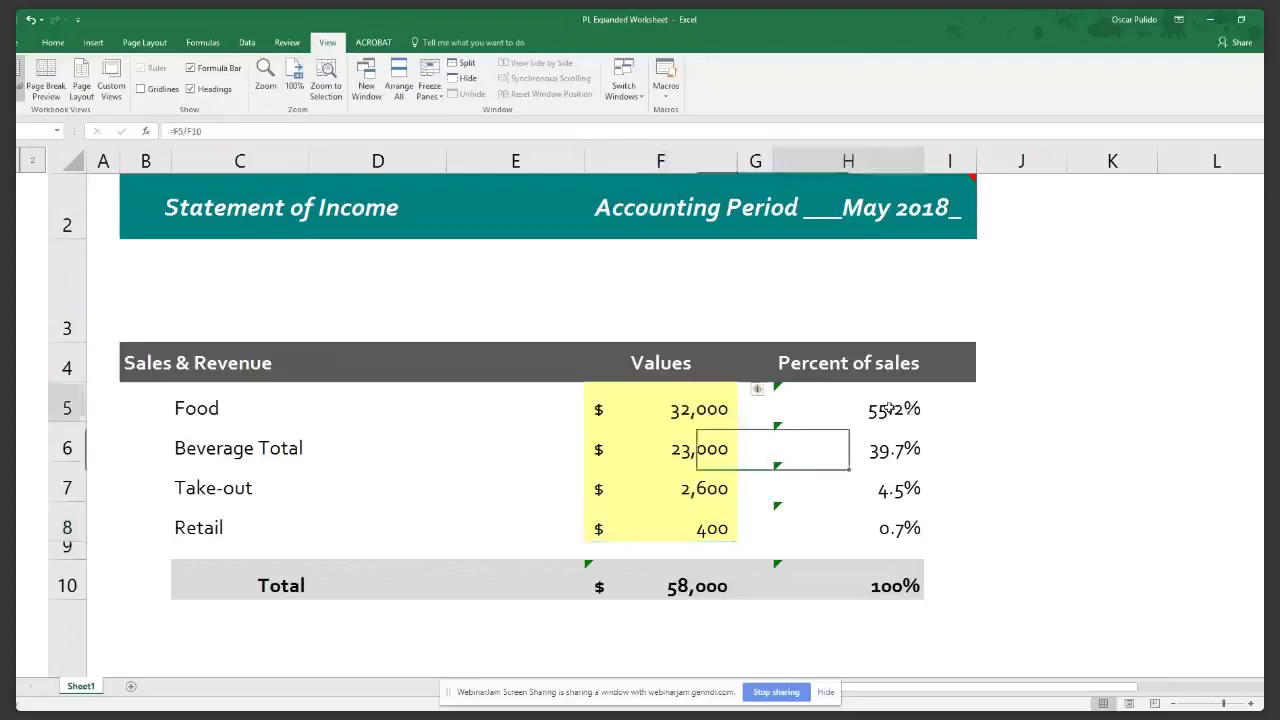
{"action": "left_click", "coordinate": [877, 461]}
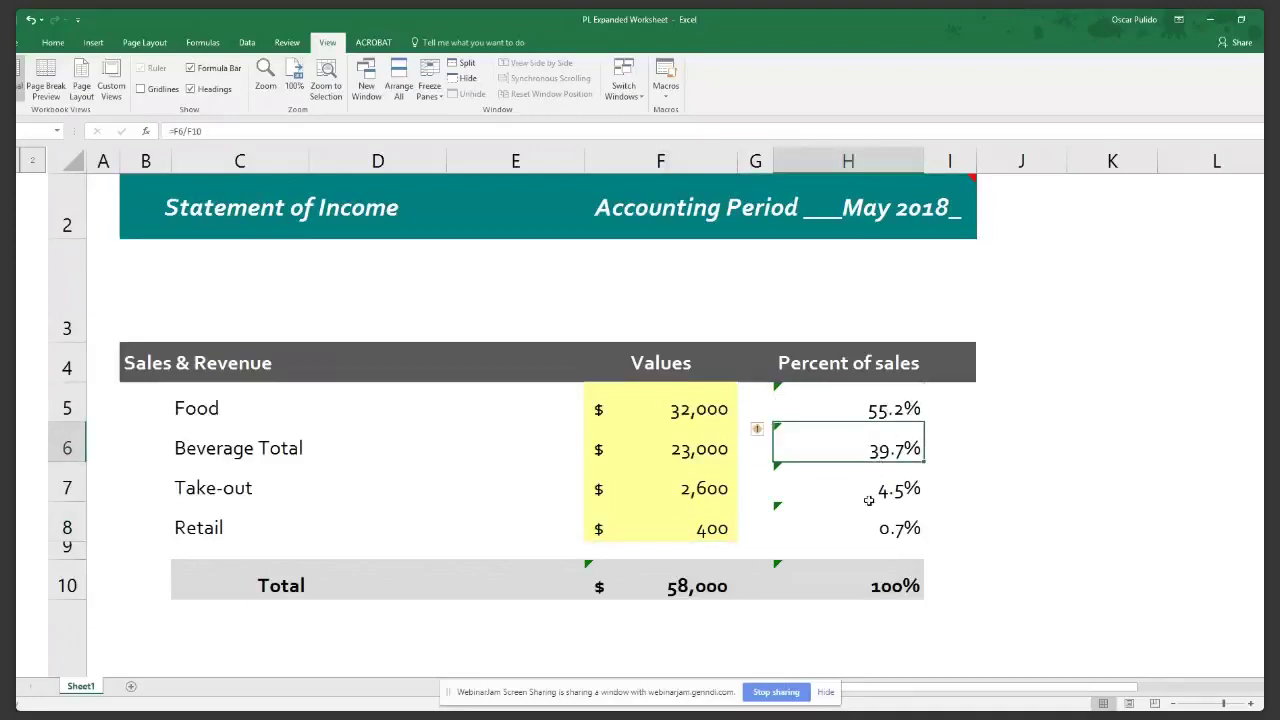
{"action": "left_click", "coordinate": [869, 500]}
{"action": "left_click", "coordinate": [873, 532]}
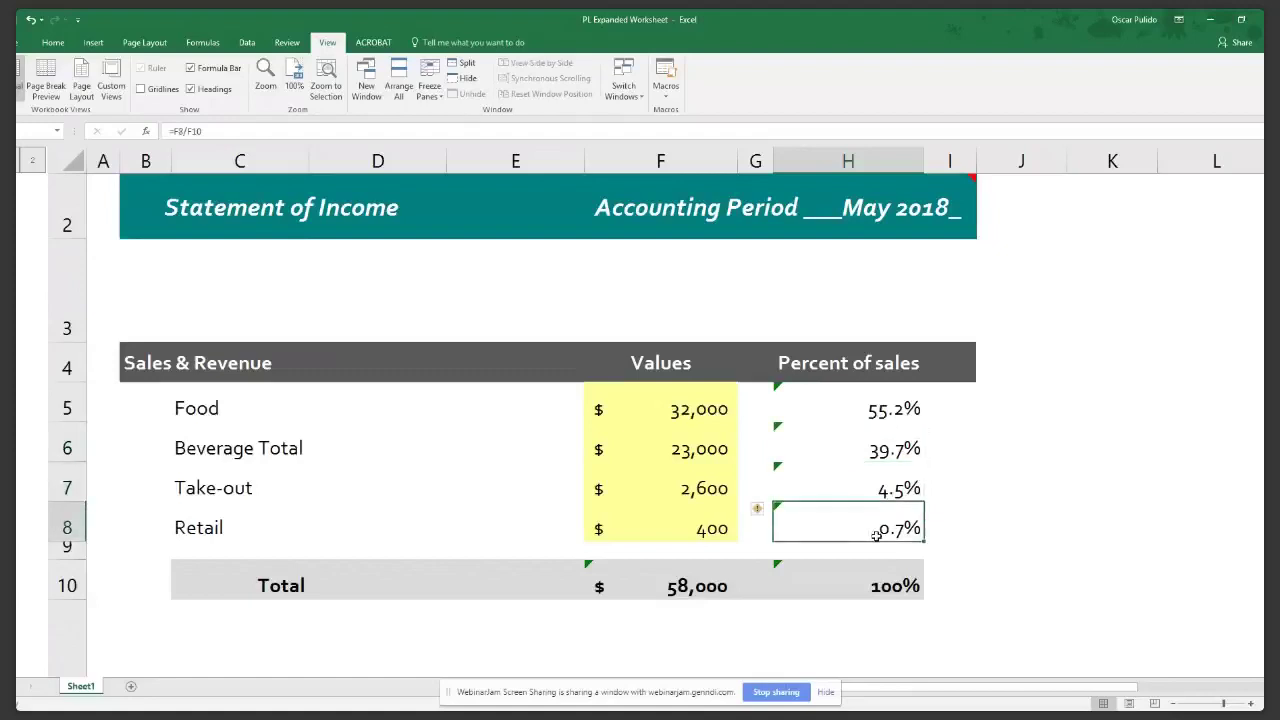
{"action": "left_click", "coordinate": [882, 490]}
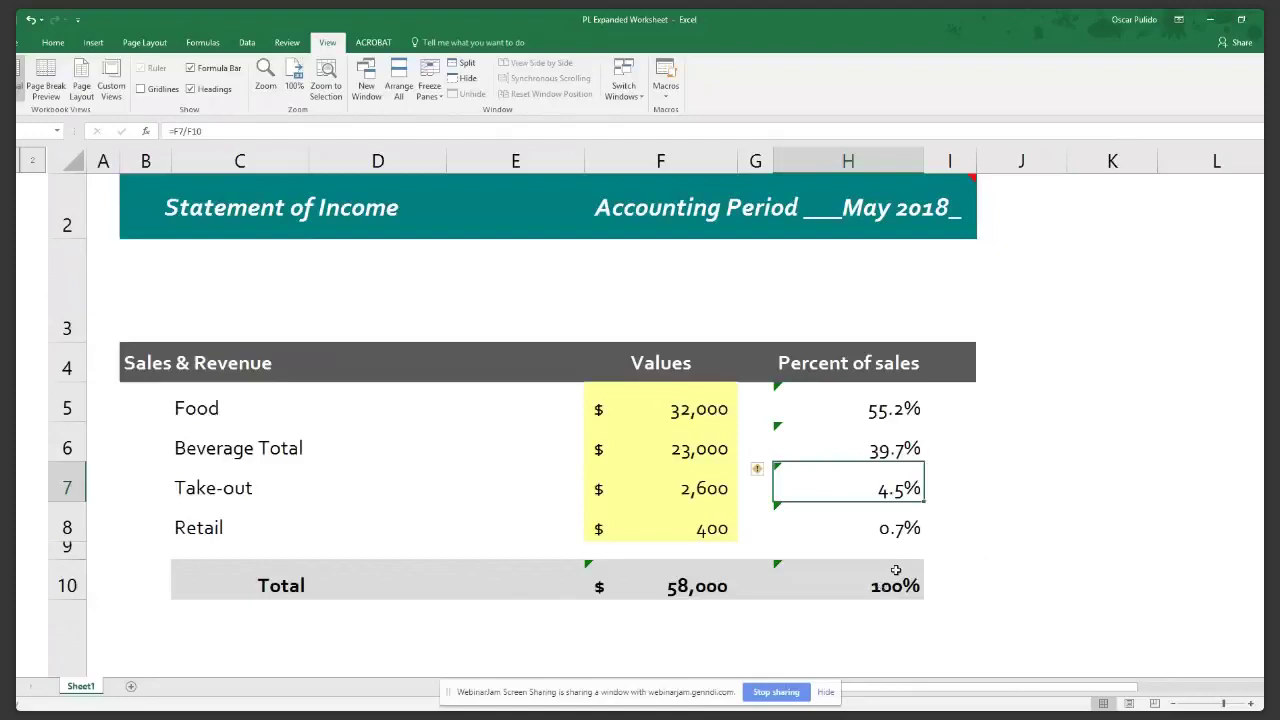
{"action": "key", "text": "Down"}
{"action": "key", "text": "Down"}
{"action": "key", "text": "Down"}
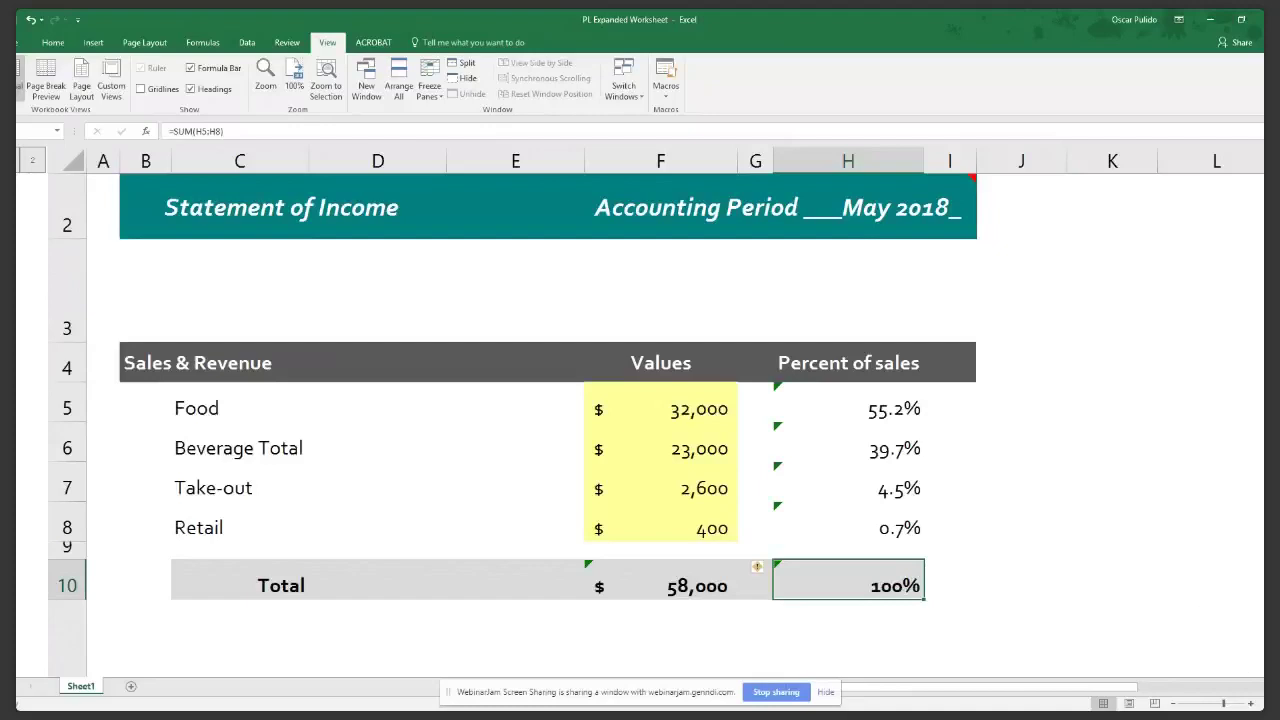
- Read the note on the Food total under Cost of Goods, and collapse and re-expand its category rows
{"action": "scroll", "coordinate": [512, 416], "scroll_direction": "down", "scroll_amount": 4}
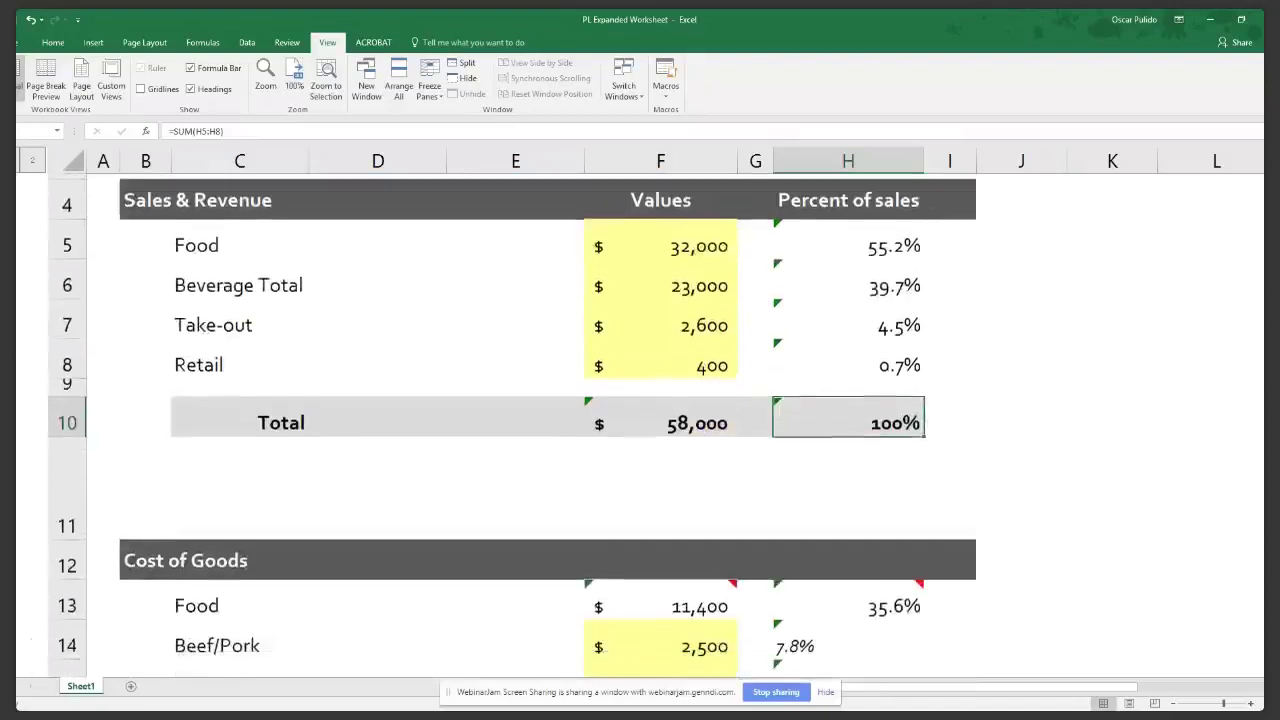
{"action": "scroll", "coordinate": [512, 416], "scroll_direction": "down", "scroll_amount": 5}
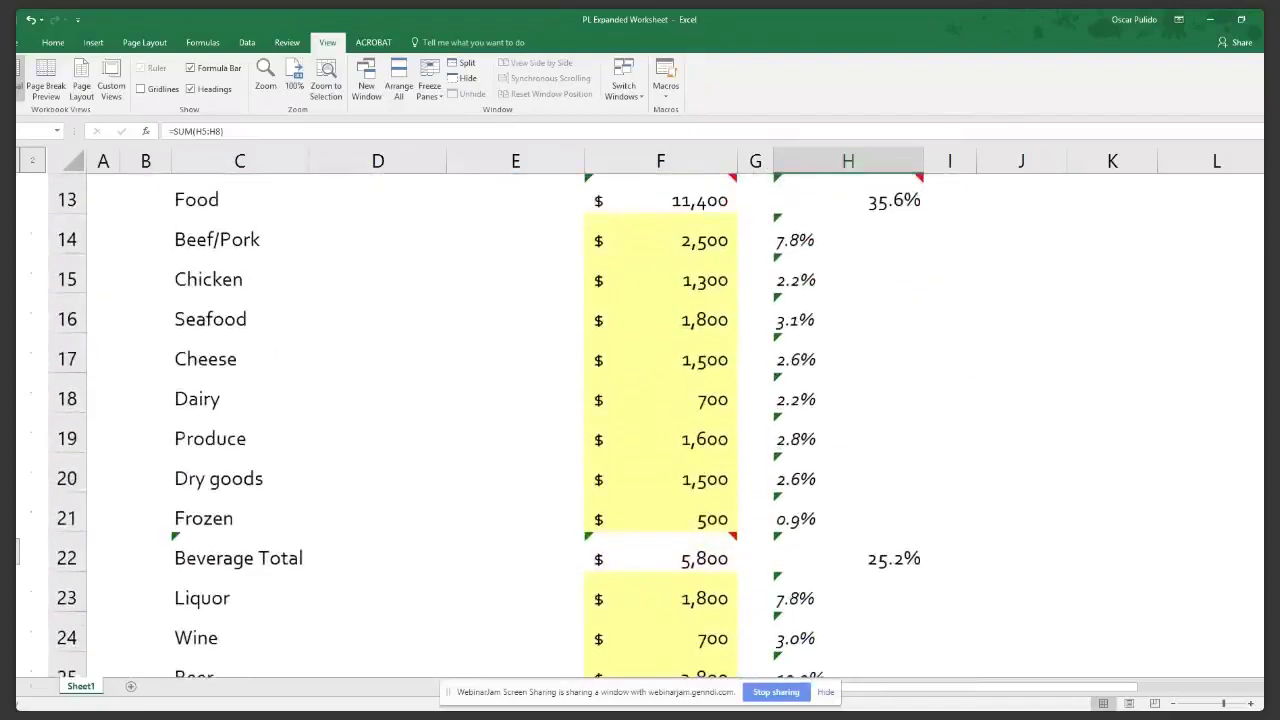
{"action": "scroll", "coordinate": [620, 226], "scroll_direction": "up", "scroll_amount": 1}
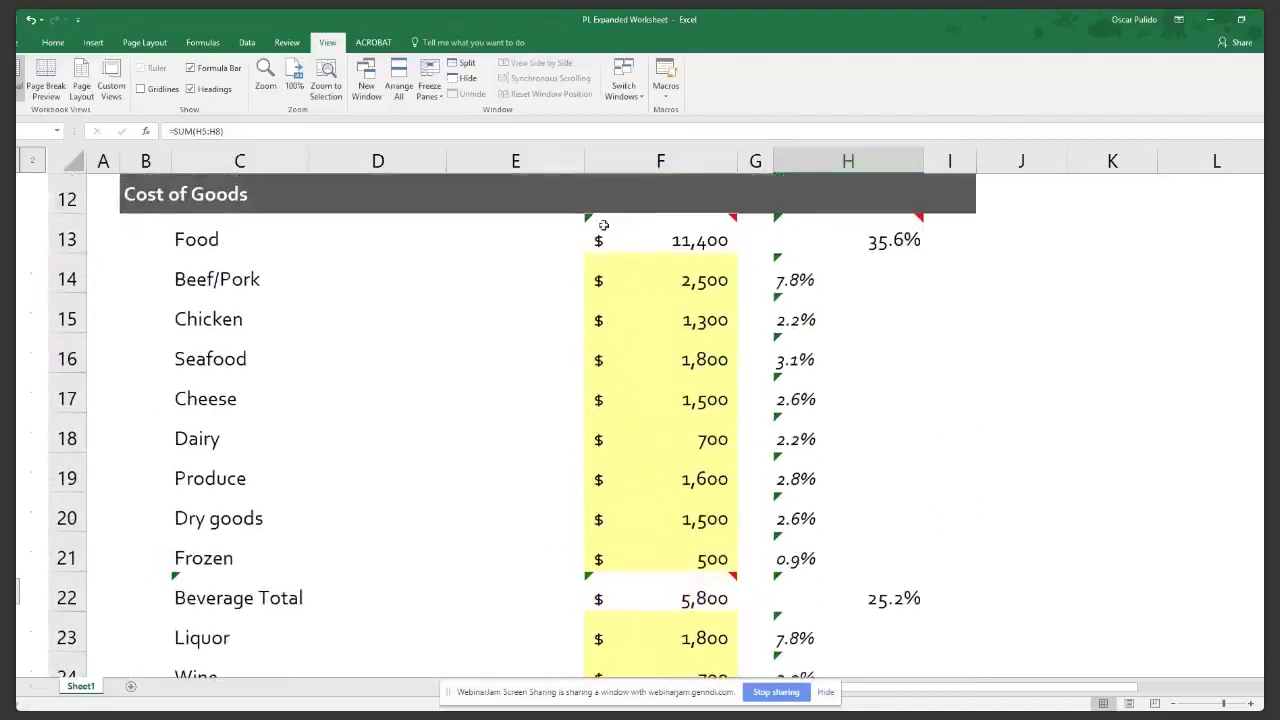
{"action": "mouse_move", "coordinate": [627, 234]}
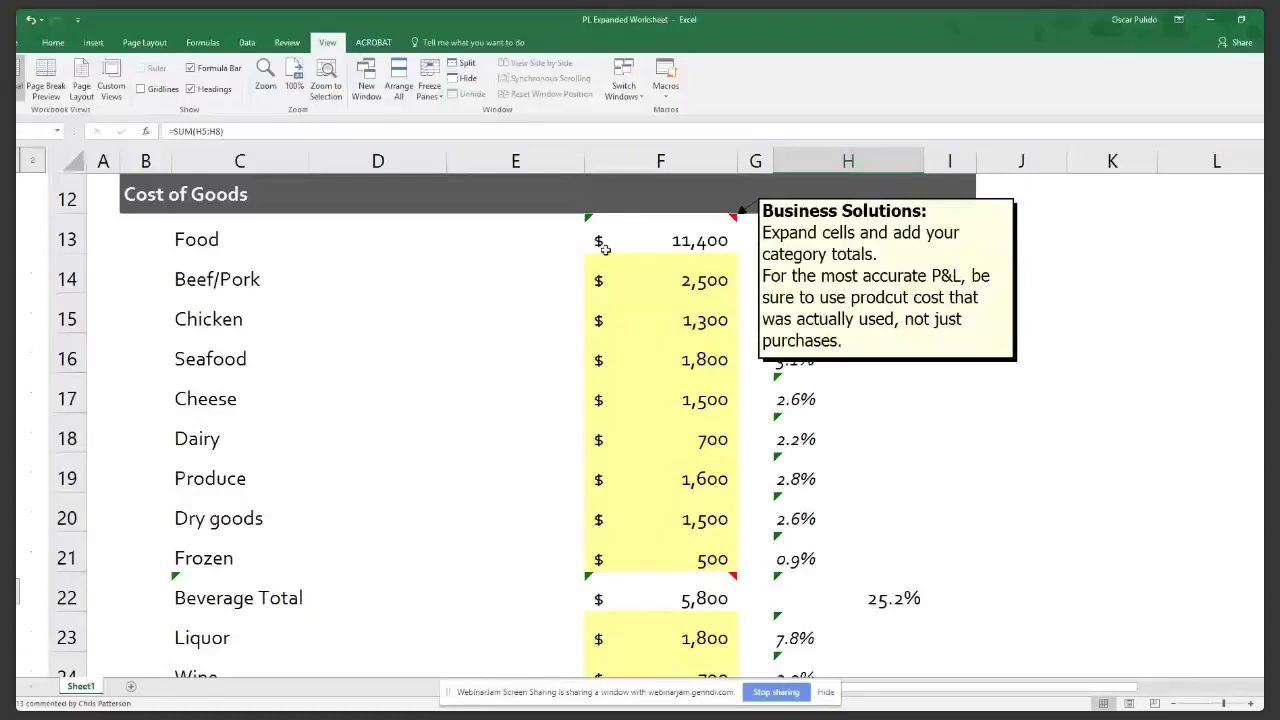
{"action": "left_click", "coordinate": [32, 598]}
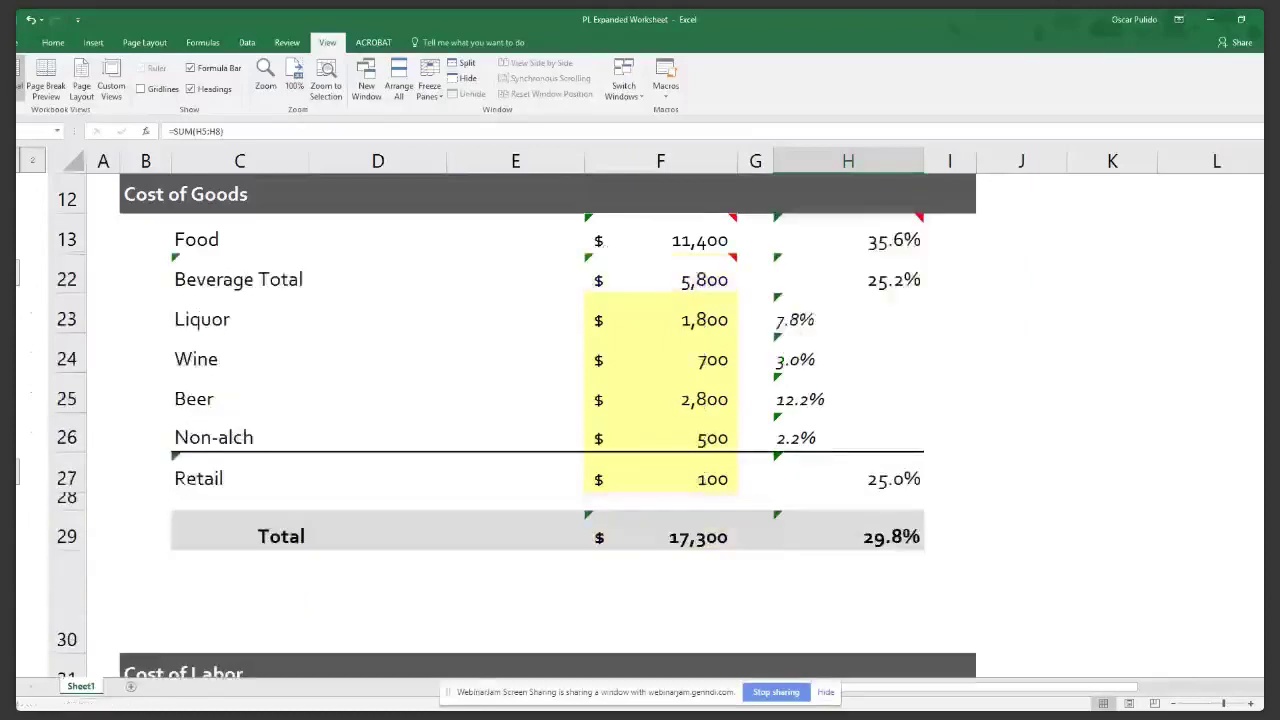
{"action": "key", "text": "ctrl+z"}
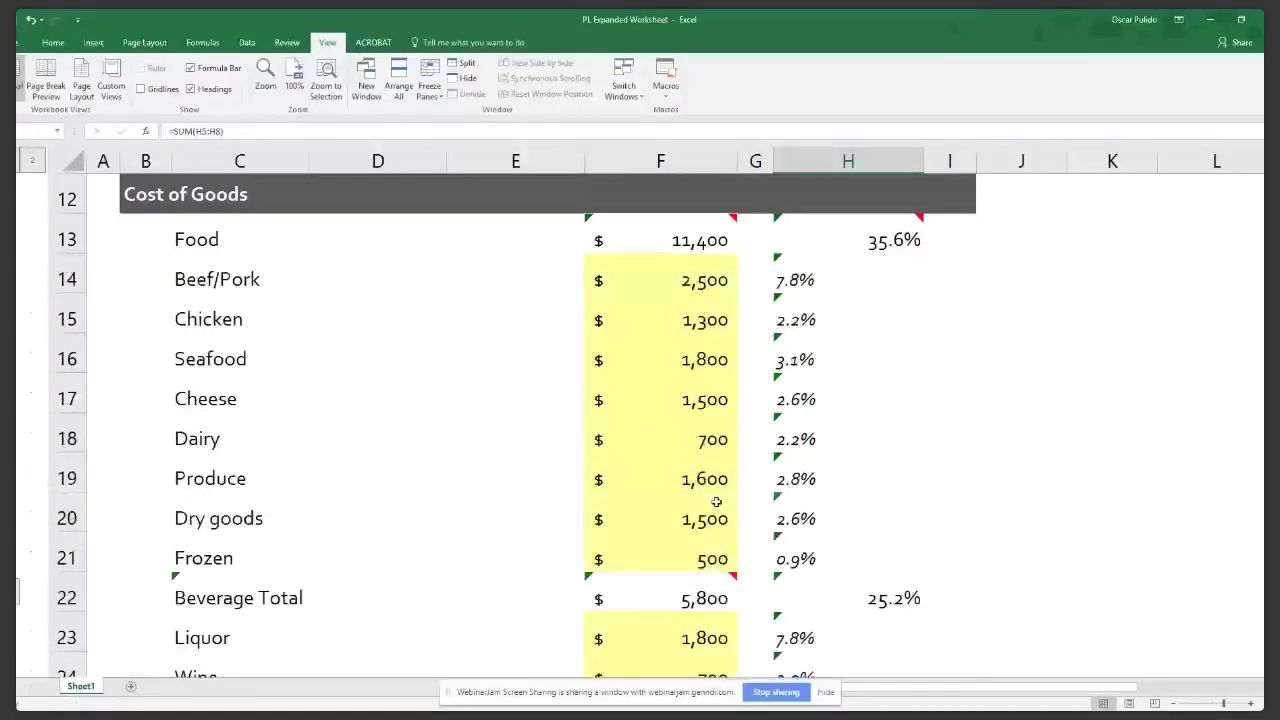
- Inspect the Food cost total, the Beef/Pork and Seafood amounts, and the Seafood and Food percentage formulas
{"action": "mouse_move", "coordinate": [700, 237]}
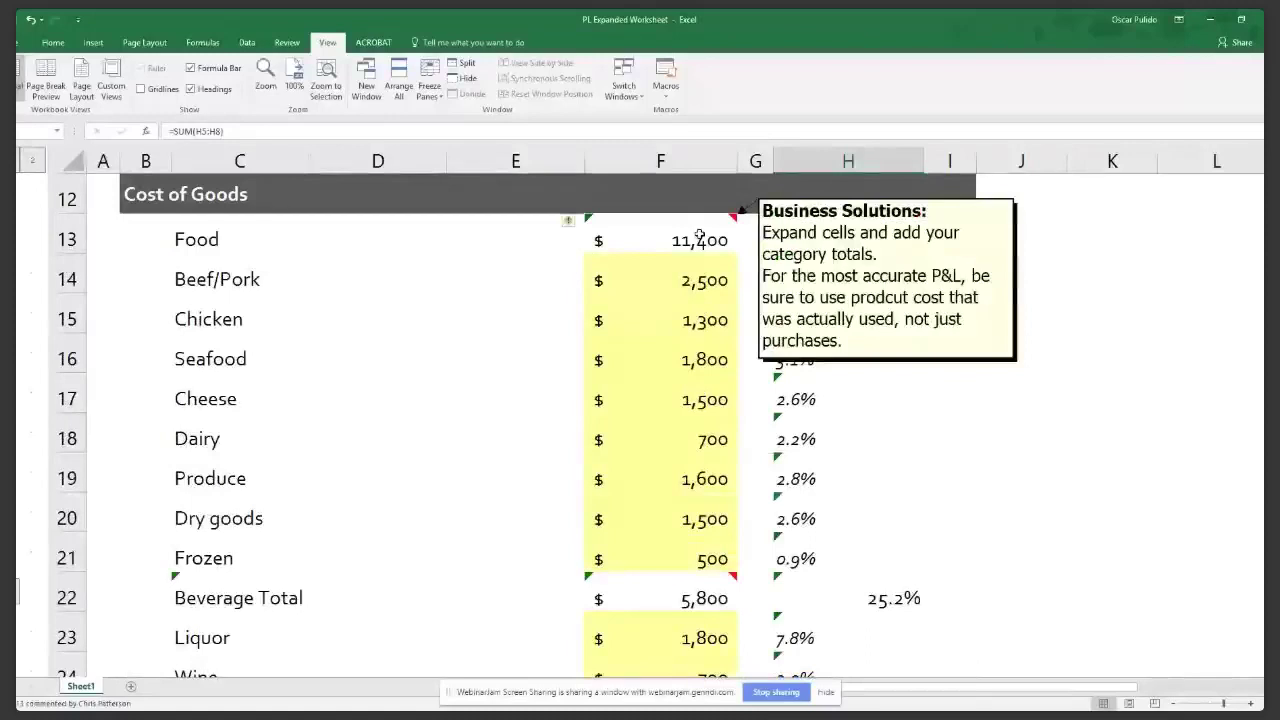
{"action": "left_click", "coordinate": [700, 240]}
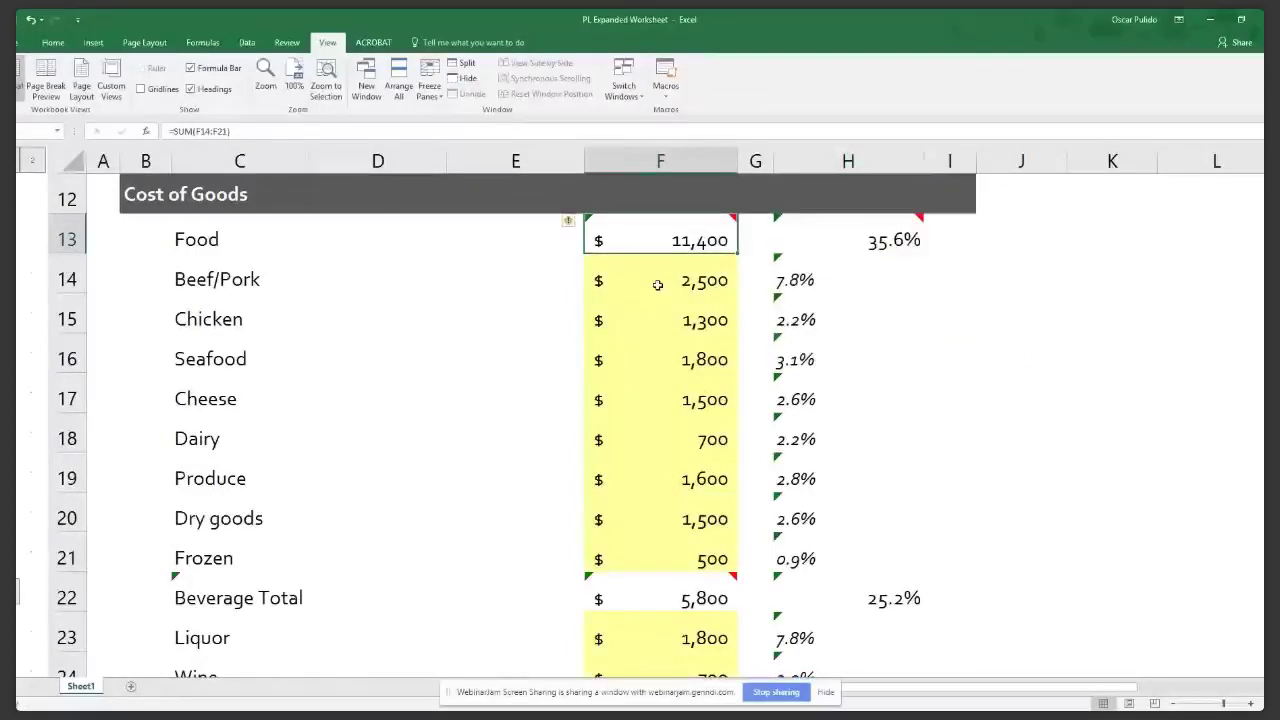
{"action": "left_click", "coordinate": [665, 287]}
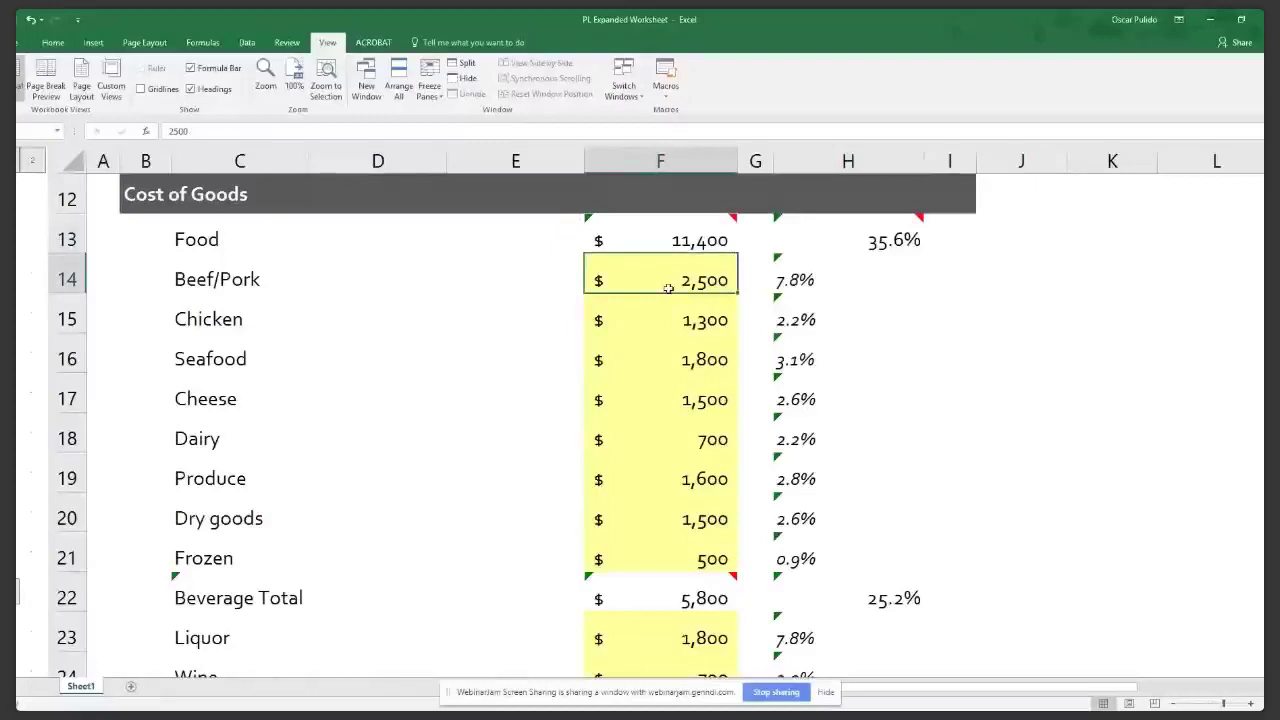
{"action": "left_click", "coordinate": [700, 358]}
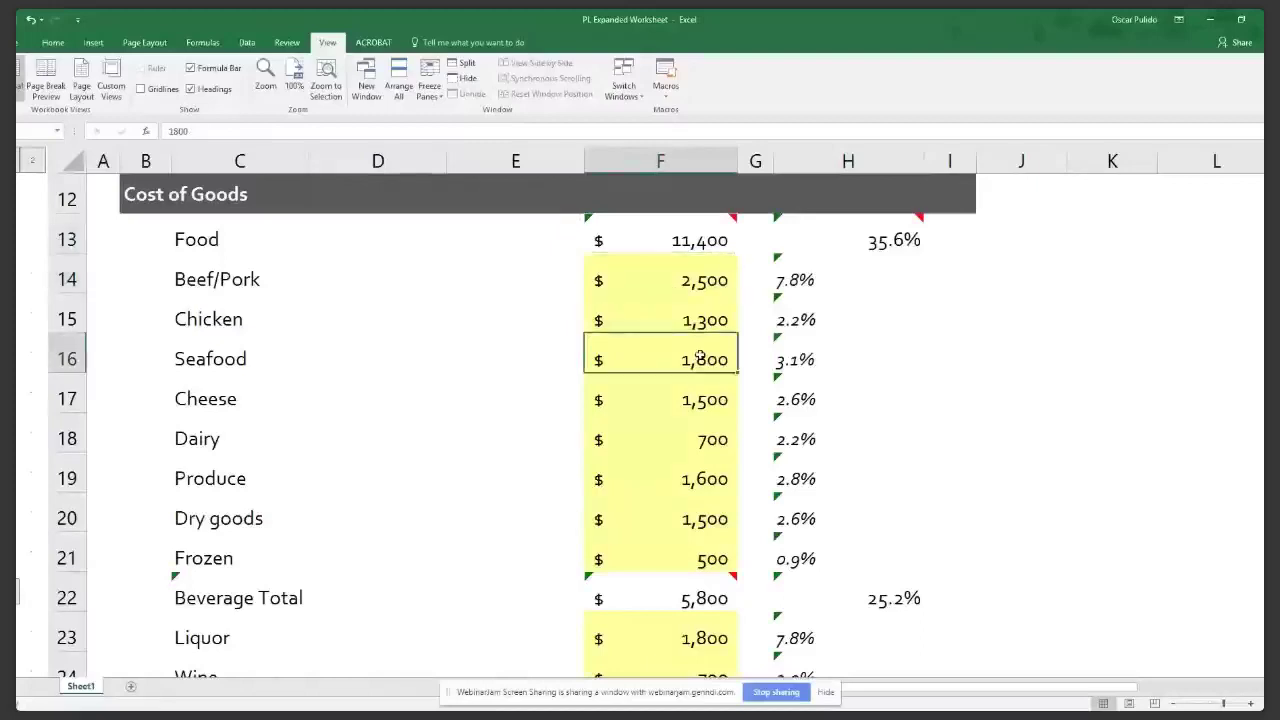
{"action": "left_click", "coordinate": [800, 353]}
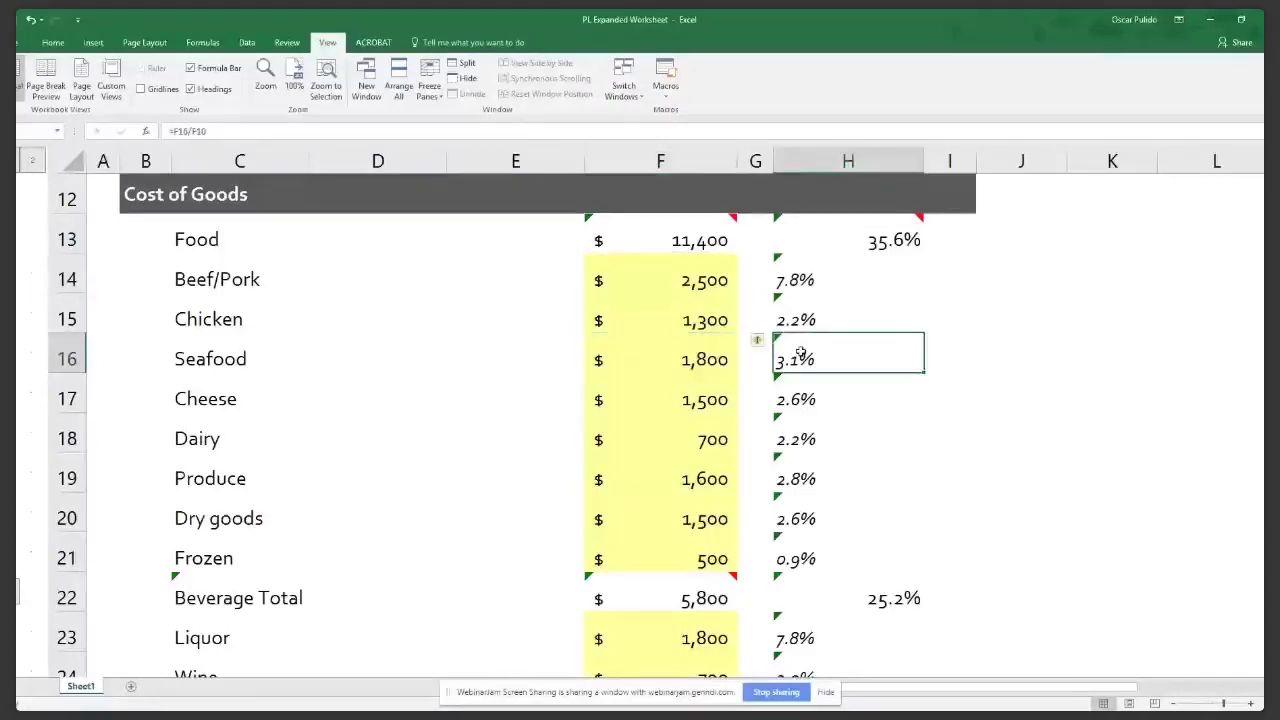
{"action": "left_click", "coordinate": [836, 245]}
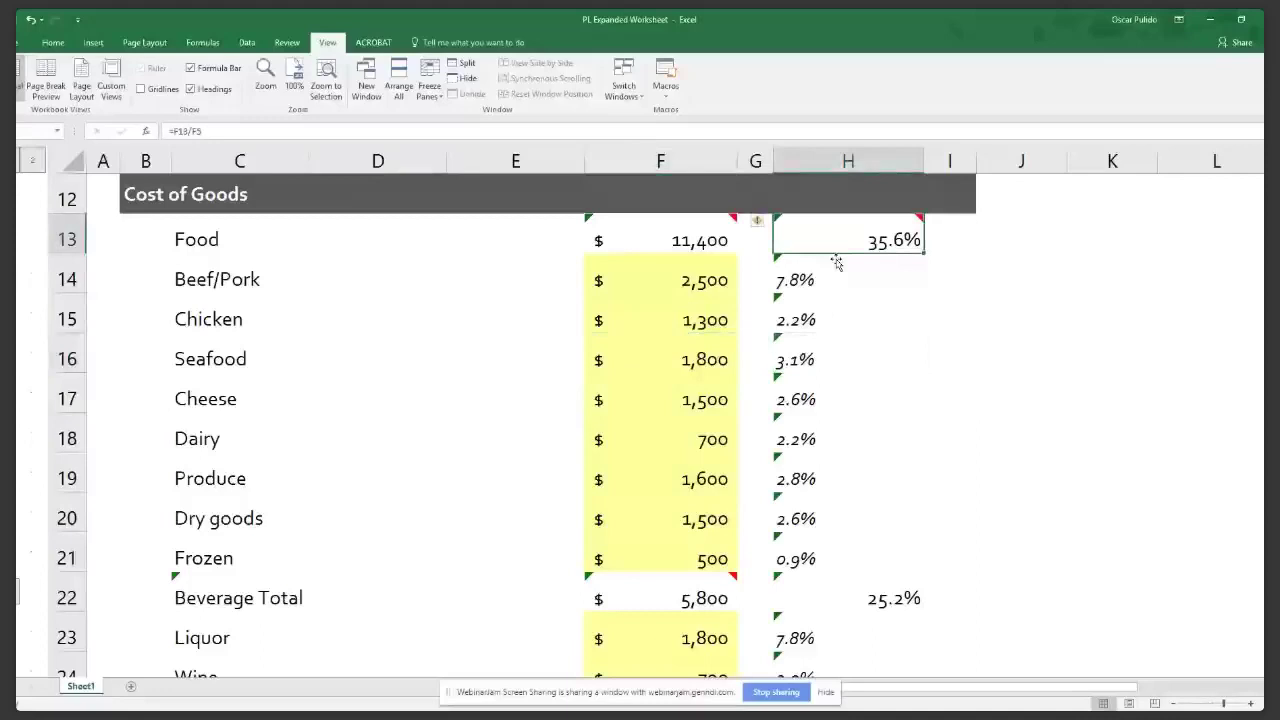
- Examine the Beer cost and its percentage, and the Cost of Goods Total percentage formula
{"action": "scroll", "coordinate": [836, 262], "scroll_direction": "down", "scroll_amount": 2}
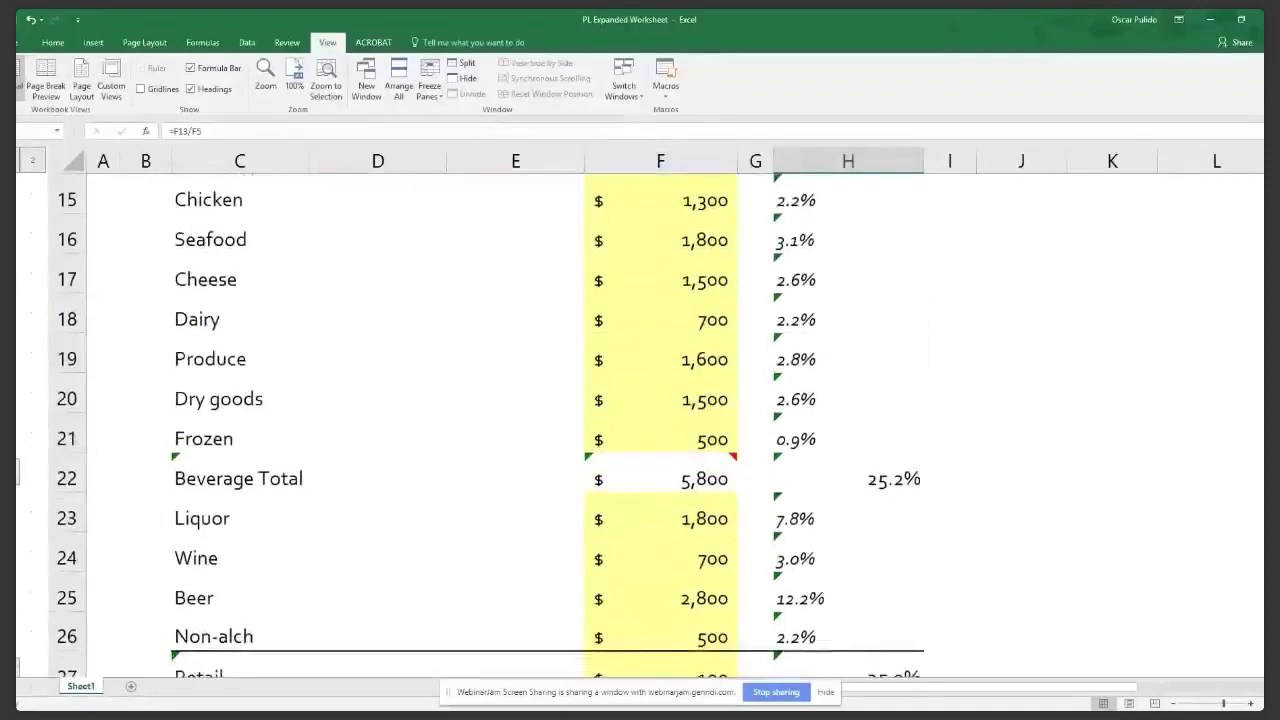
{"action": "left_click", "coordinate": [695, 558]}
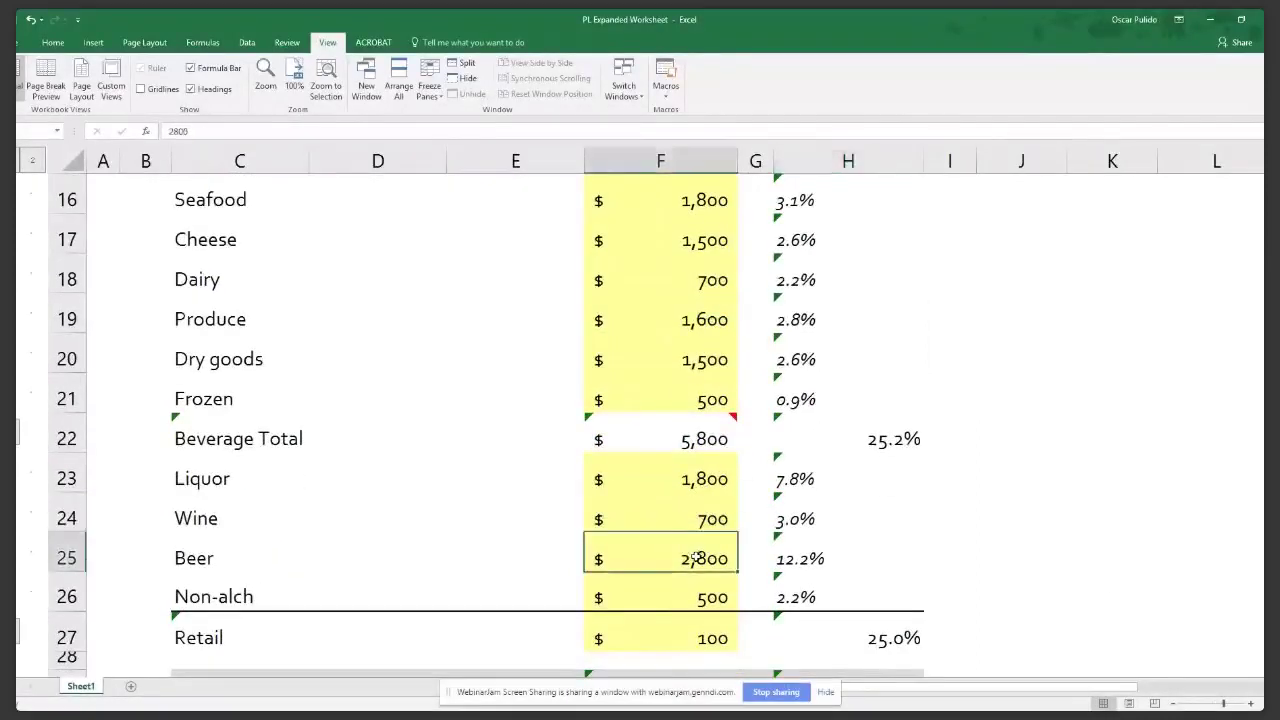
{"action": "left_click", "coordinate": [802, 556]}
{"action": "left_click", "coordinate": [621, 558]}
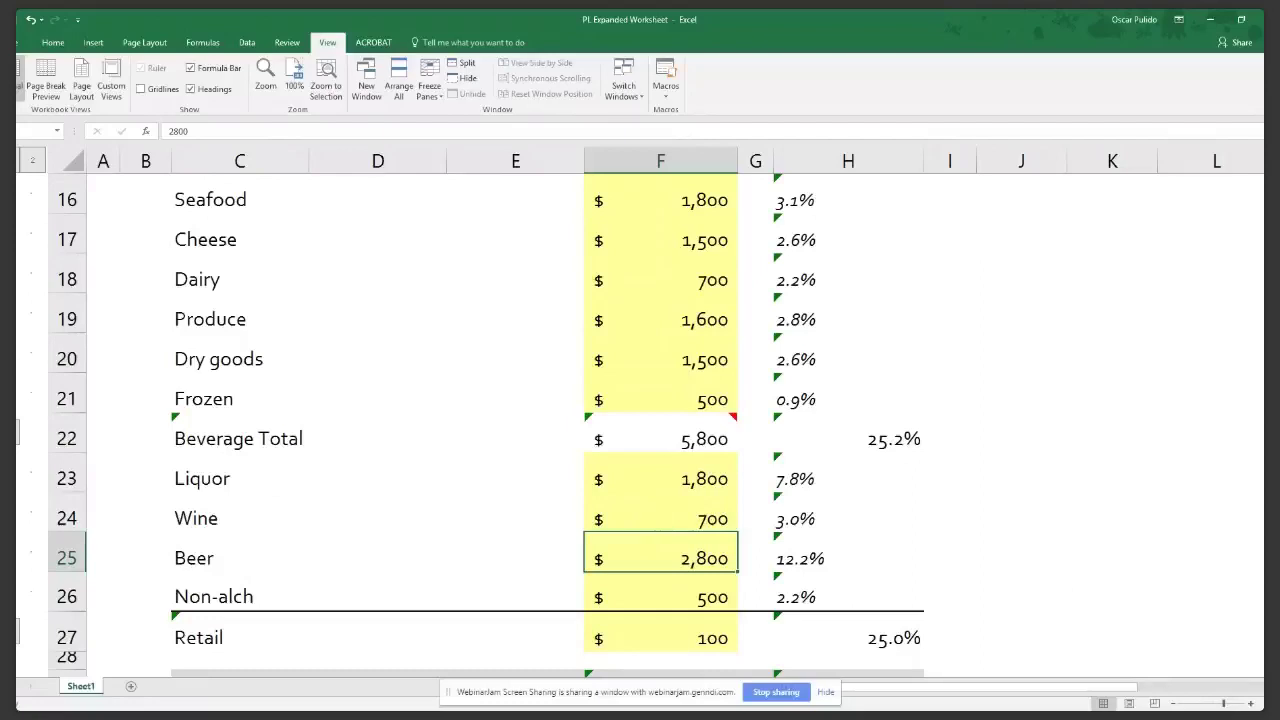
{"action": "scroll", "coordinate": [470, 424], "scroll_direction": "down", "scroll_amount": 1}
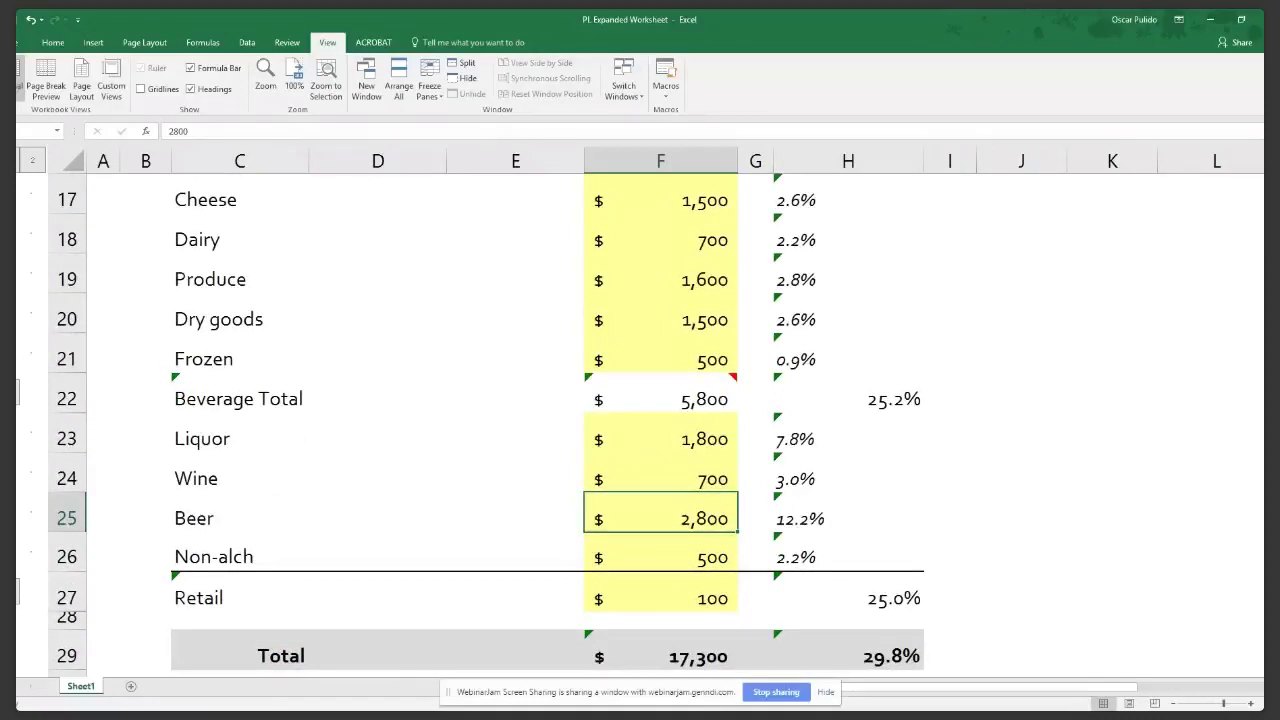
{"action": "left_click", "coordinate": [885, 665]}
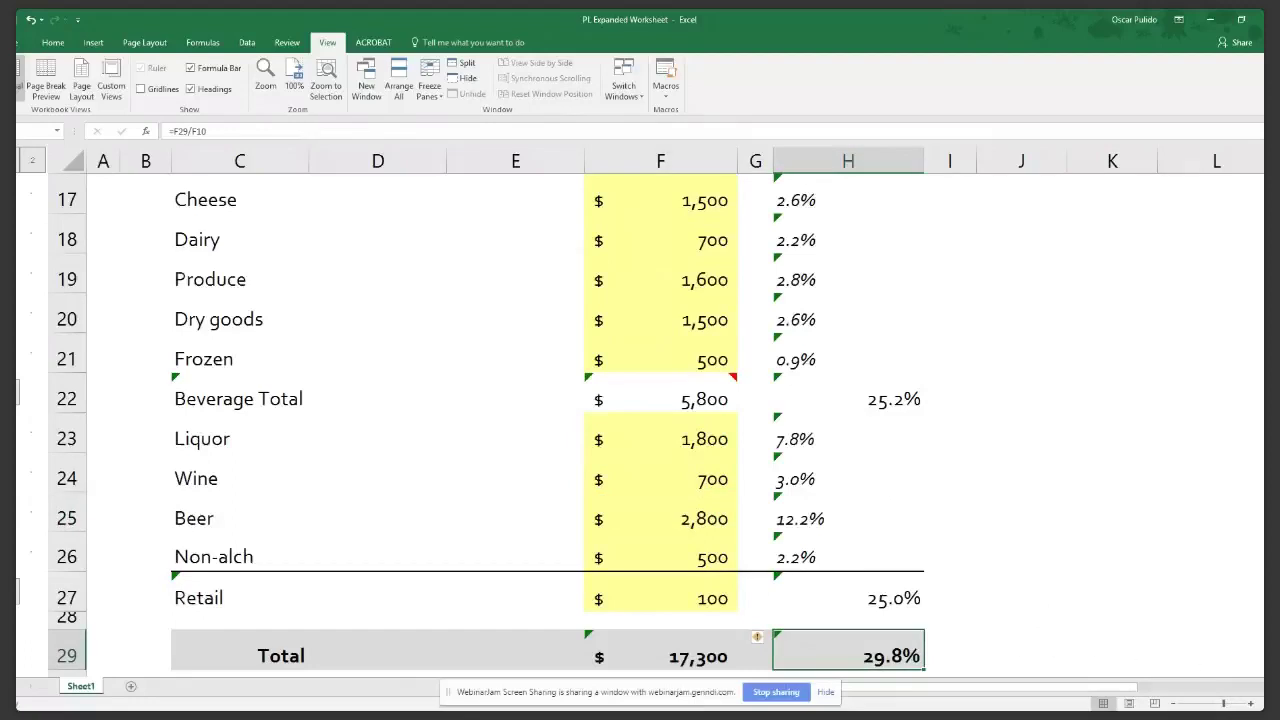
- Collapse and re-expand the Hourly Labor detail rows in the Cost of Labor section
{"action": "scroll", "coordinate": [640, 420], "scroll_direction": "down", "scroll_amount": 3}
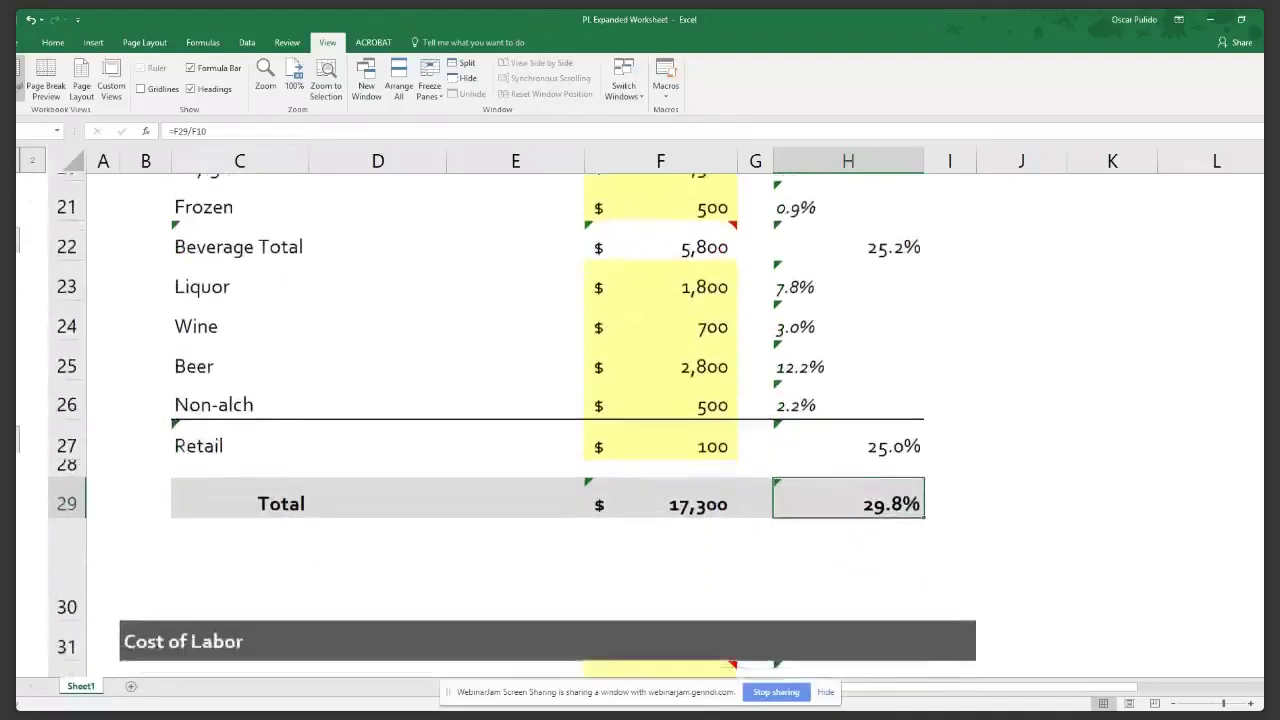
{"action": "scroll", "coordinate": [640, 420], "scroll_direction": "down", "scroll_amount": 2}
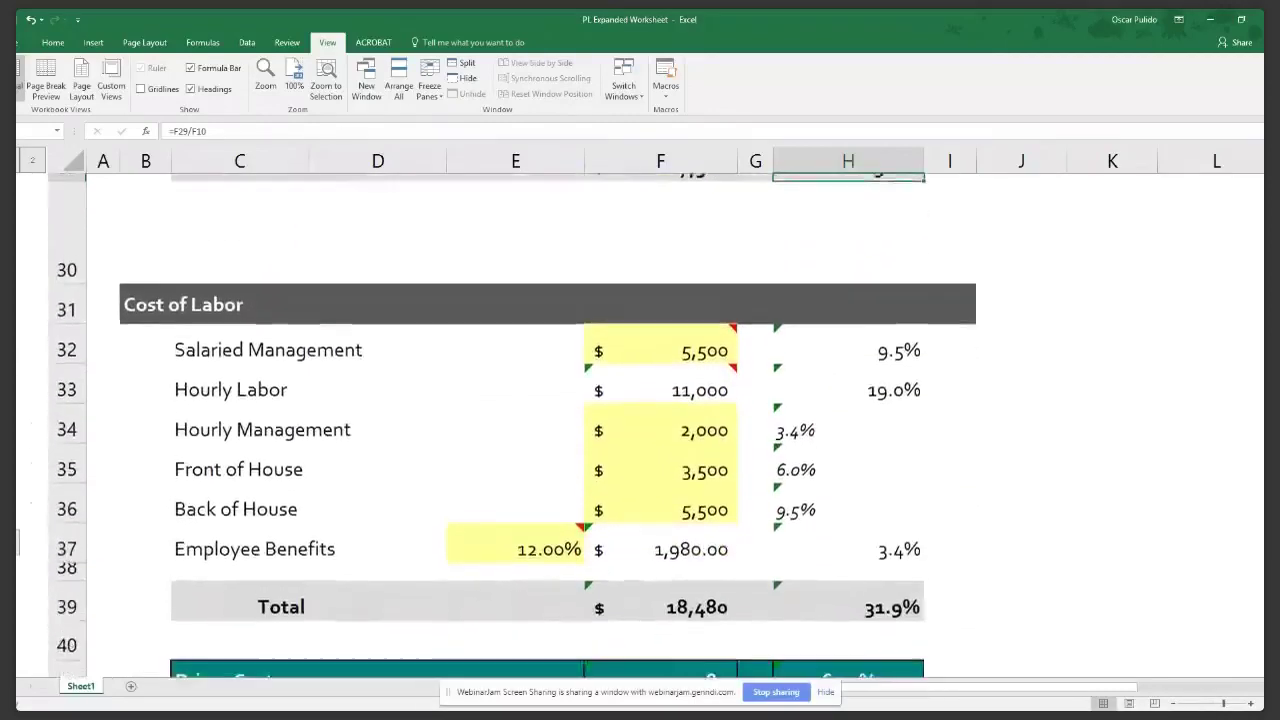
{"action": "left_click", "coordinate": [18, 548]}
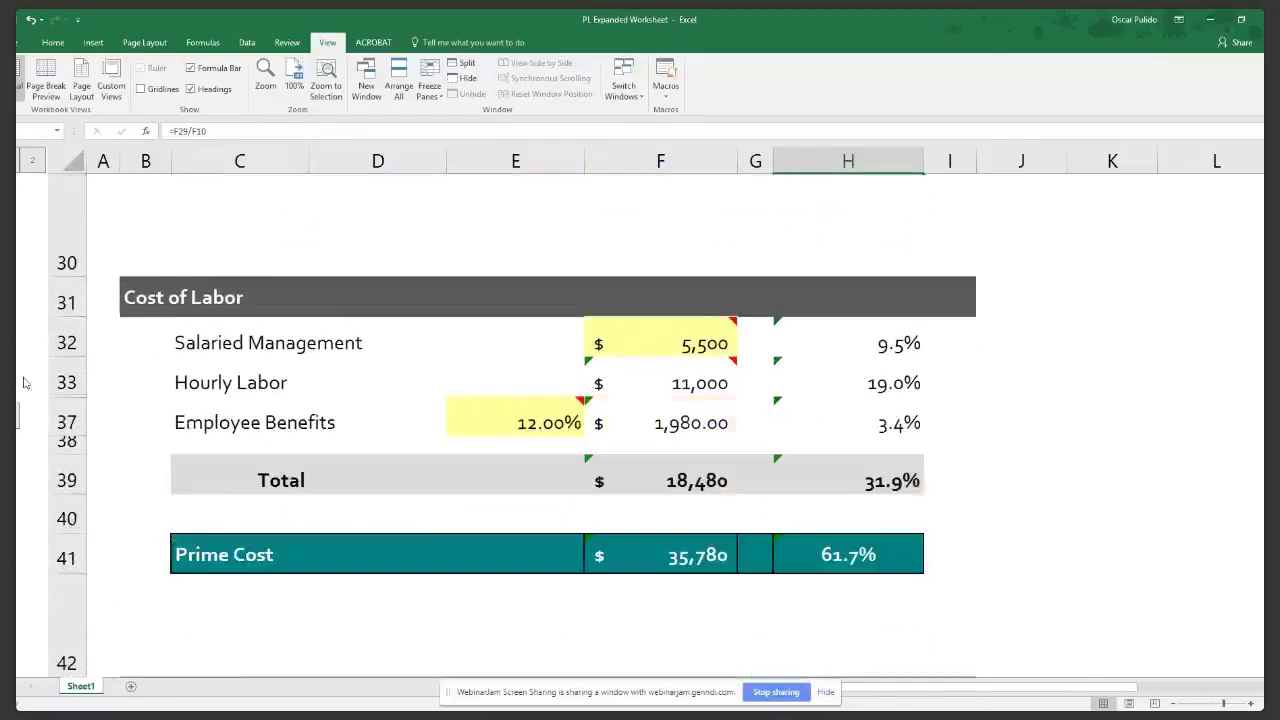
{"action": "left_click", "coordinate": [18, 418]}
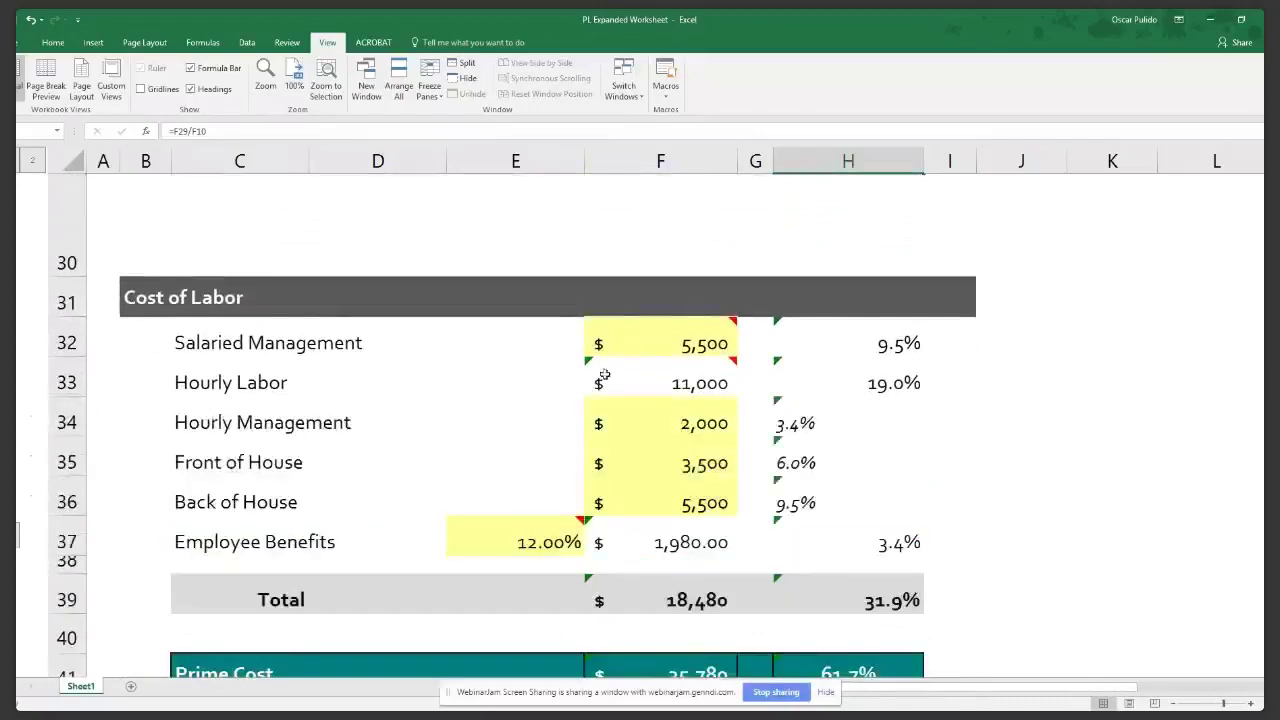
- Review the Cost of Labor amounts for Salaried Management, Hourly Management, Front of House and Back of House, including the attached note
{"action": "left_click", "coordinate": [655, 343]}
{"action": "mouse_move", "coordinate": [714, 348]}
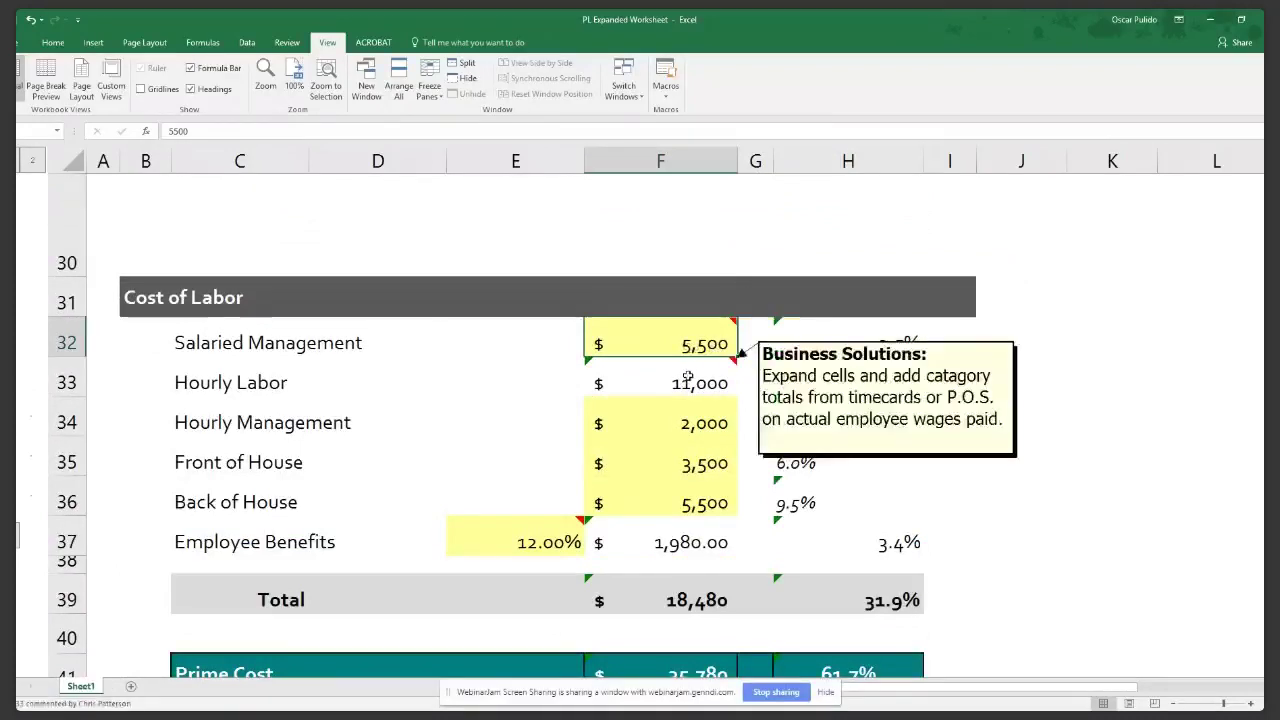
{"action": "left_click", "coordinate": [685, 437]}
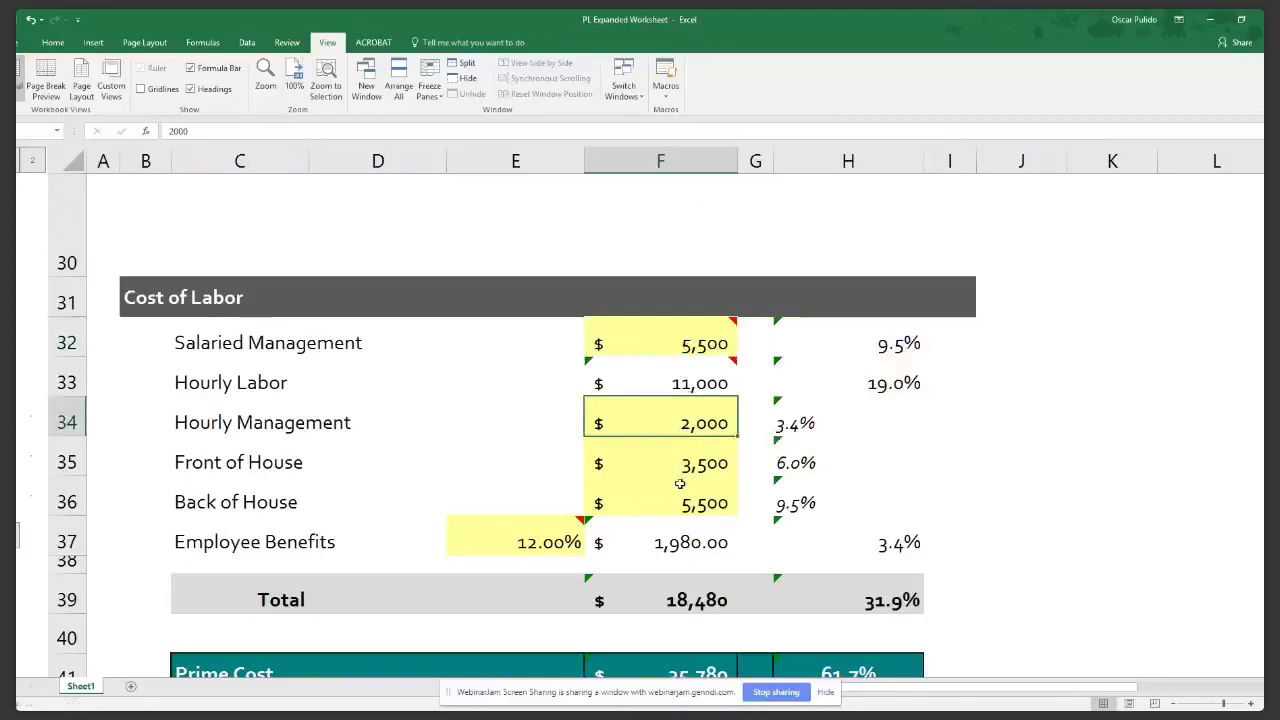
{"action": "left_click", "coordinate": [680, 472]}
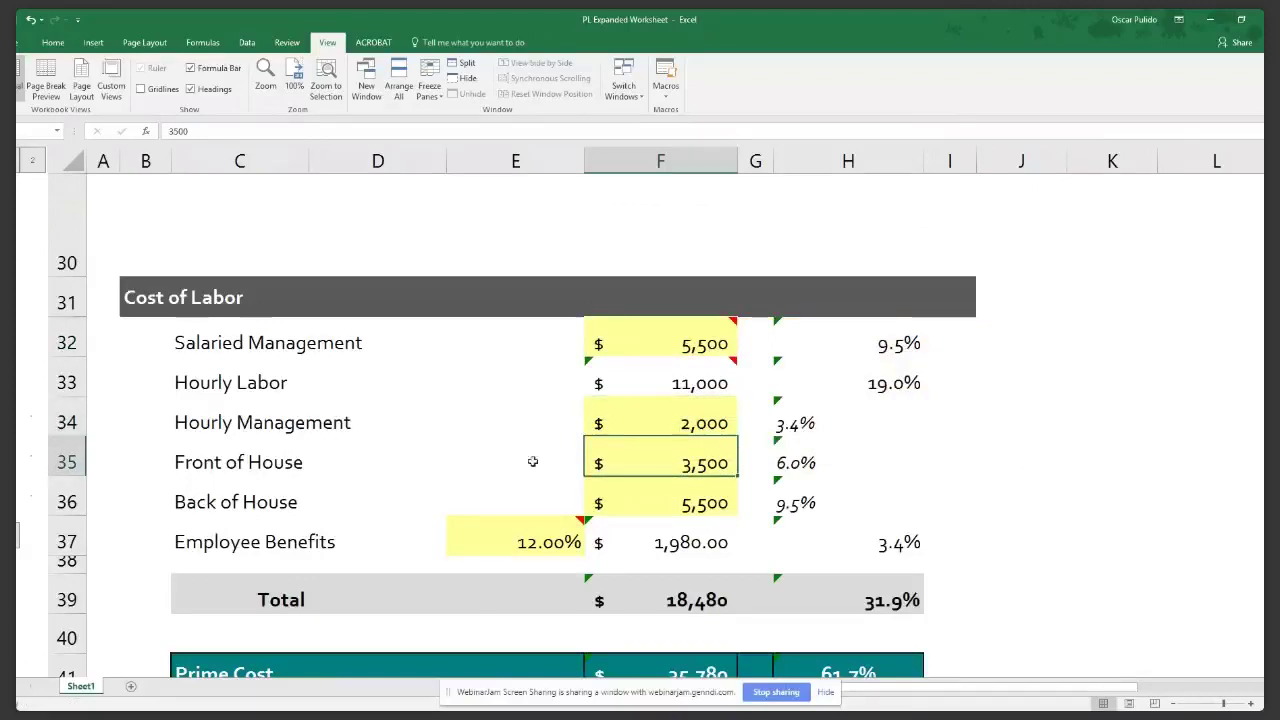
{"action": "left_click", "coordinate": [650, 500]}
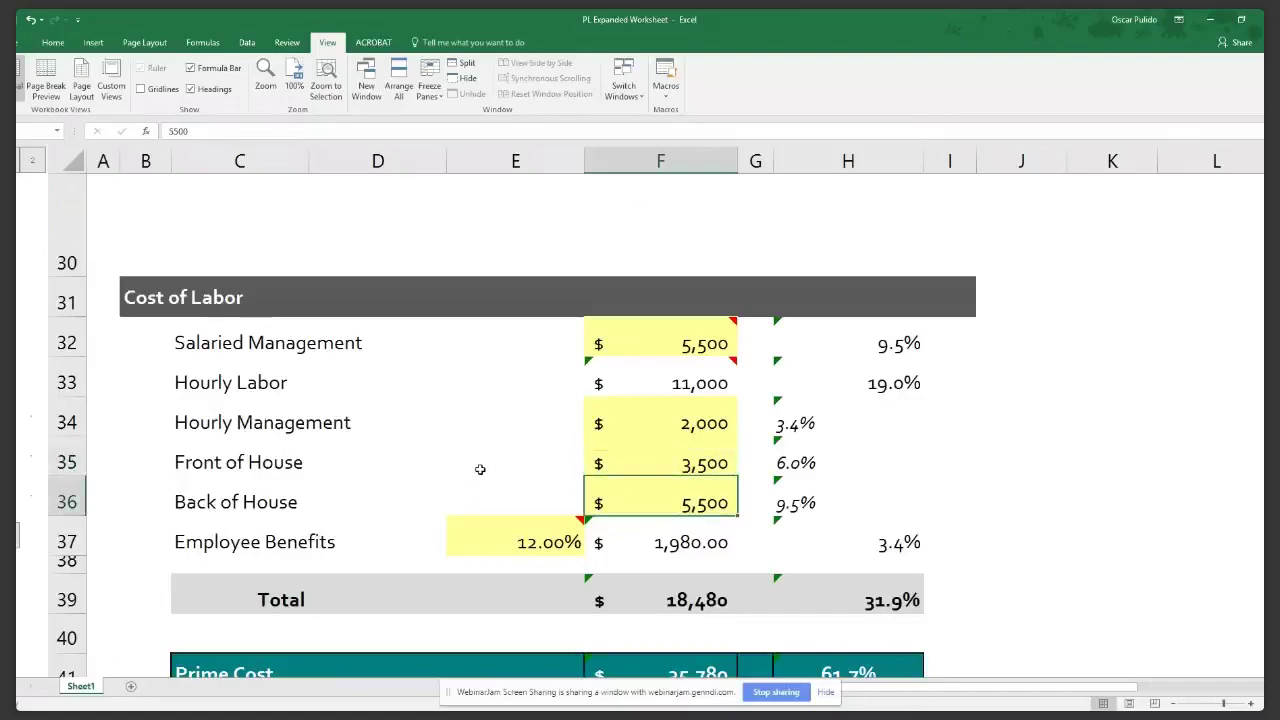
- Examine the Employee Benefits rate and its note, the Back of House amount, and the Cost of Labor Total percentage formula
{"action": "mouse_move", "coordinate": [504, 536]}
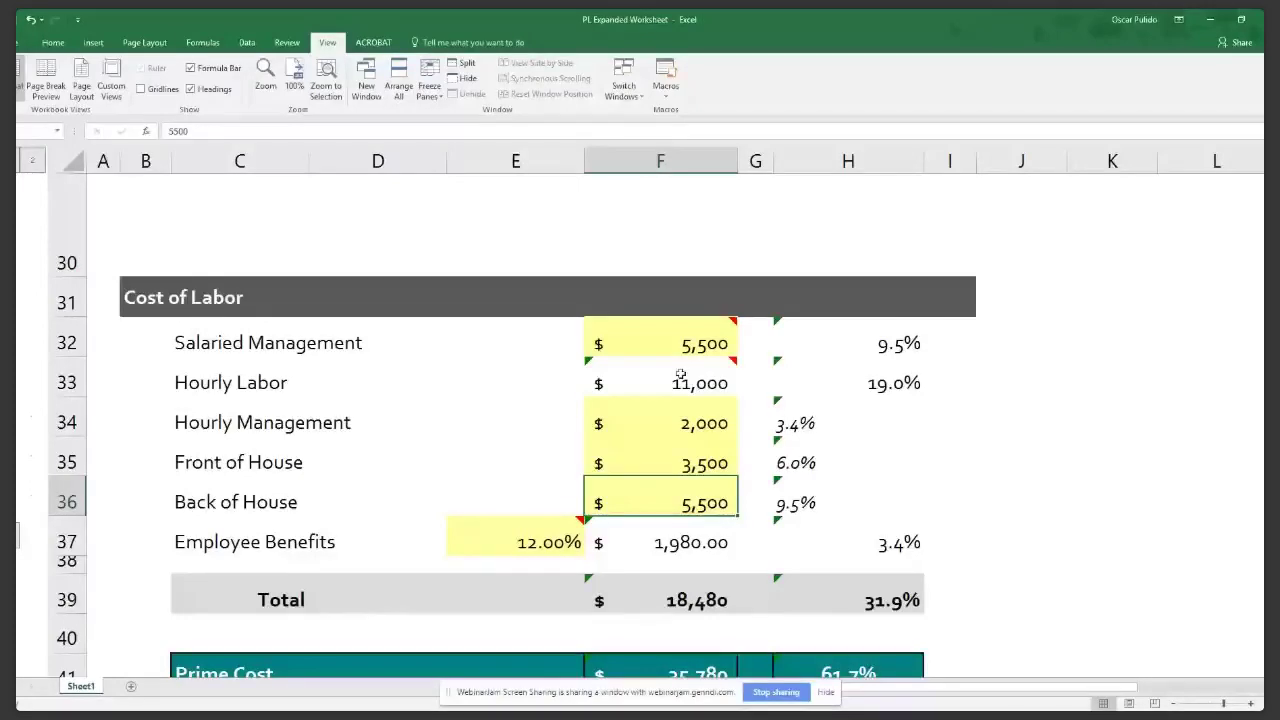
{"action": "left_click", "coordinate": [524, 541]}
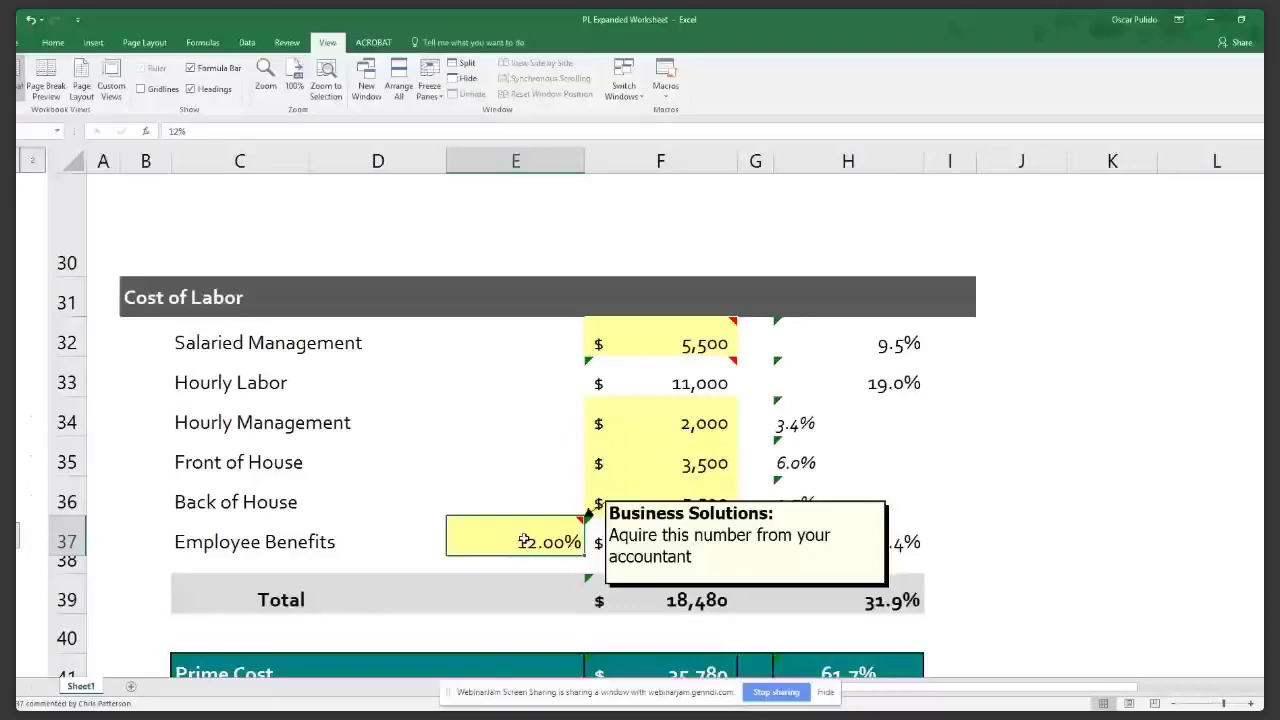
{"action": "left_click", "coordinate": [653, 488]}
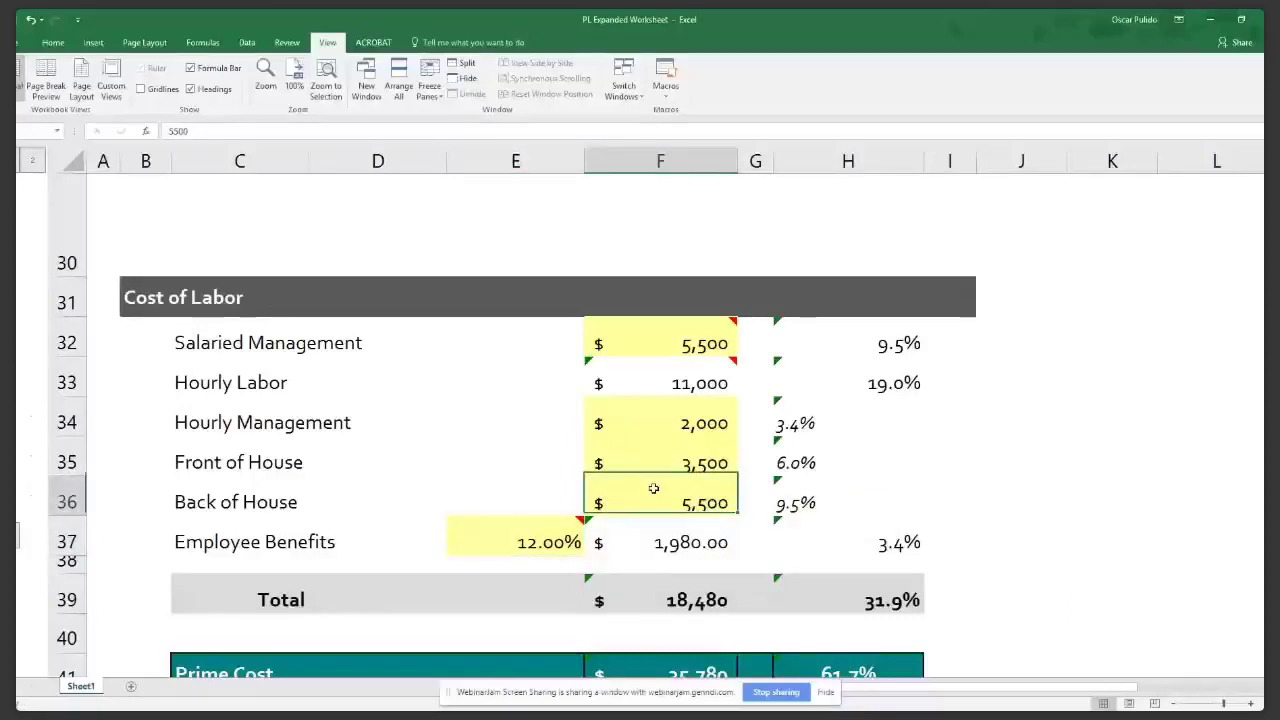
{"action": "left_click", "coordinate": [680, 475]}
{"action": "left_click", "coordinate": [680, 486]}
{"action": "left_click", "coordinate": [880, 602]}
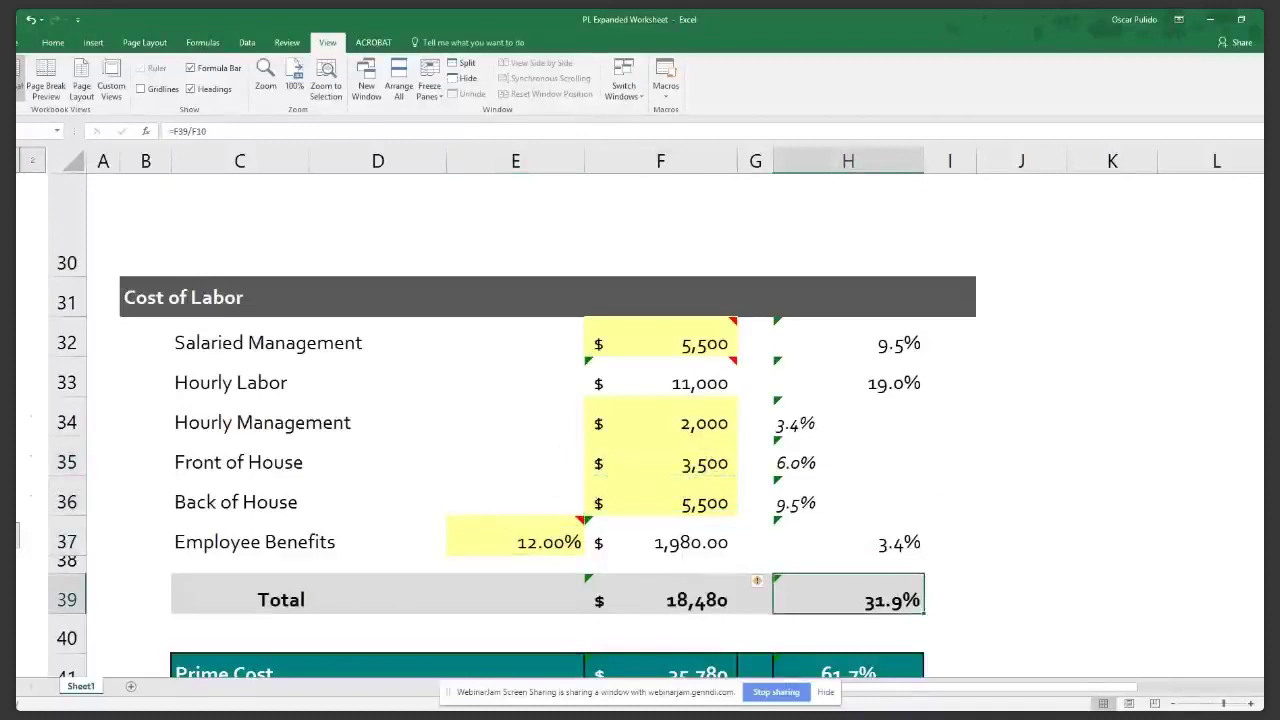
- Inspect the Prime Cost amount formula and its percentage formula
{"action": "scroll", "coordinate": [790, 580], "scroll_direction": "down", "scroll_amount": 1}
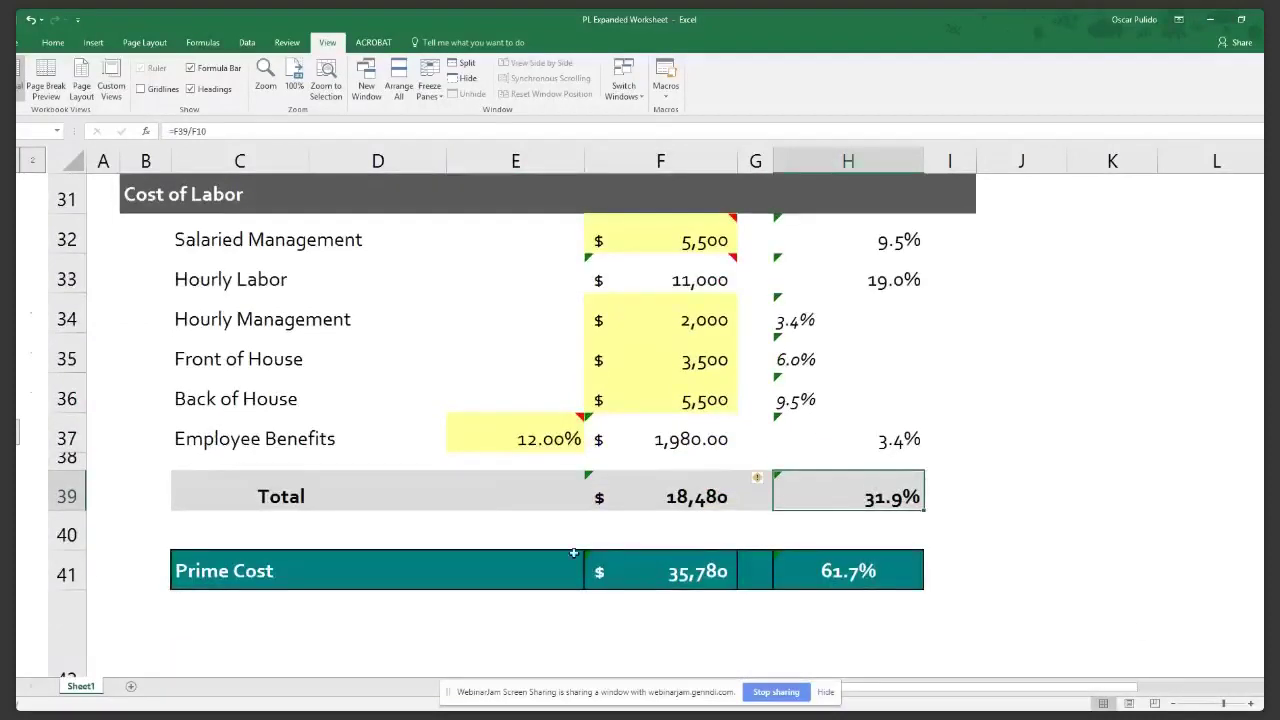
{"action": "left_click", "coordinate": [657, 567]}
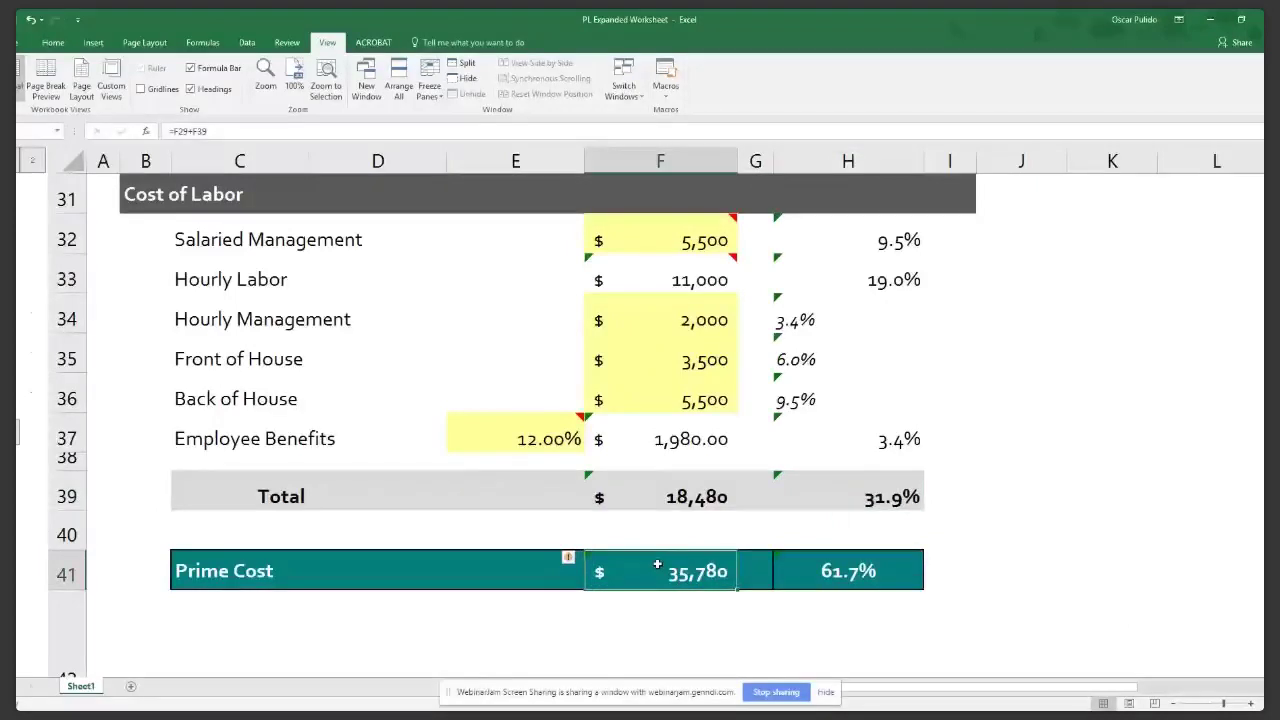
{"action": "left_click", "coordinate": [848, 574]}
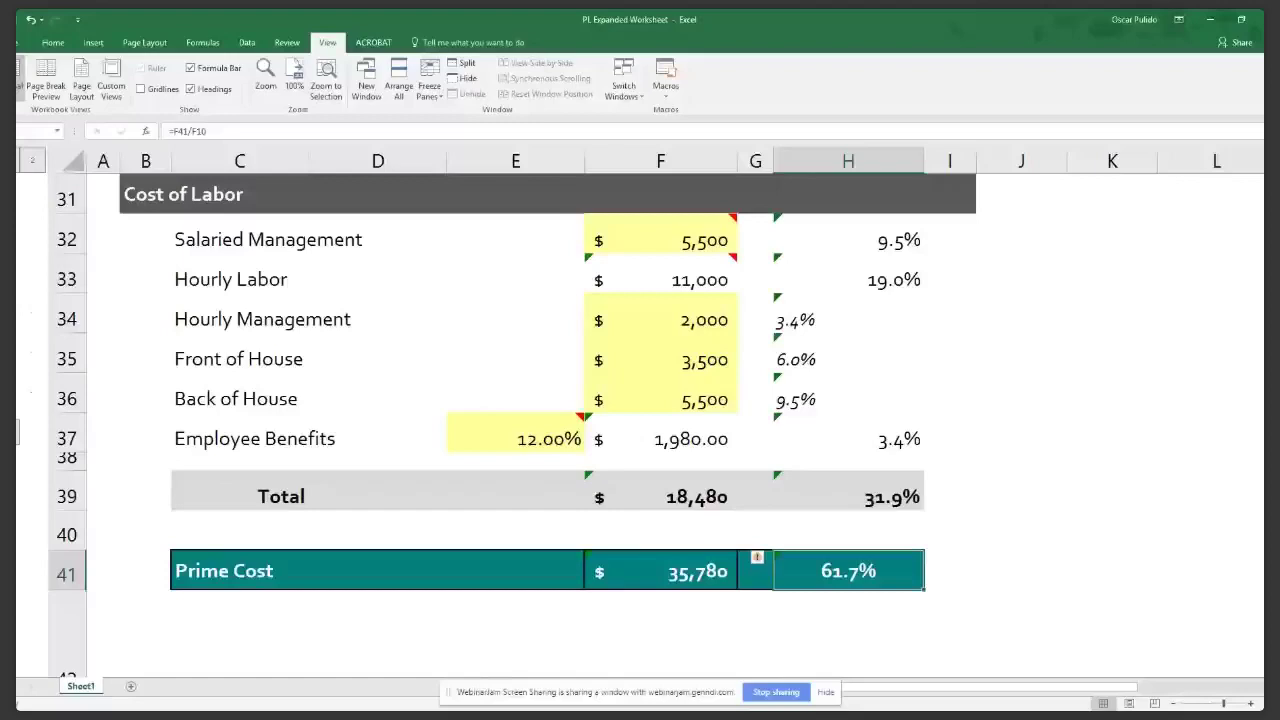
- Review the Other Controllable Expenses section and read the notes attached to the Paper and Supplies amounts
{"action": "scroll", "coordinate": [640, 430], "scroll_direction": "down", "scroll_amount": 3}
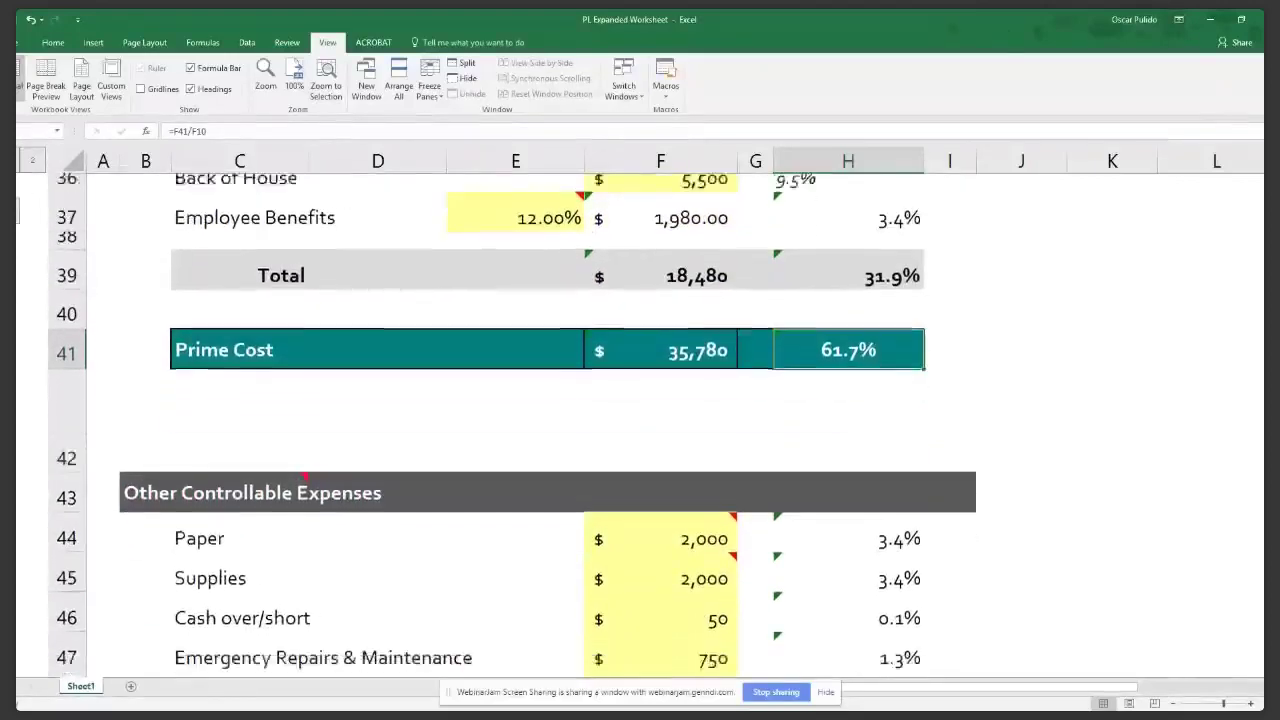
{"action": "scroll", "coordinate": [546, 427], "scroll_direction": "down", "scroll_amount": 1}
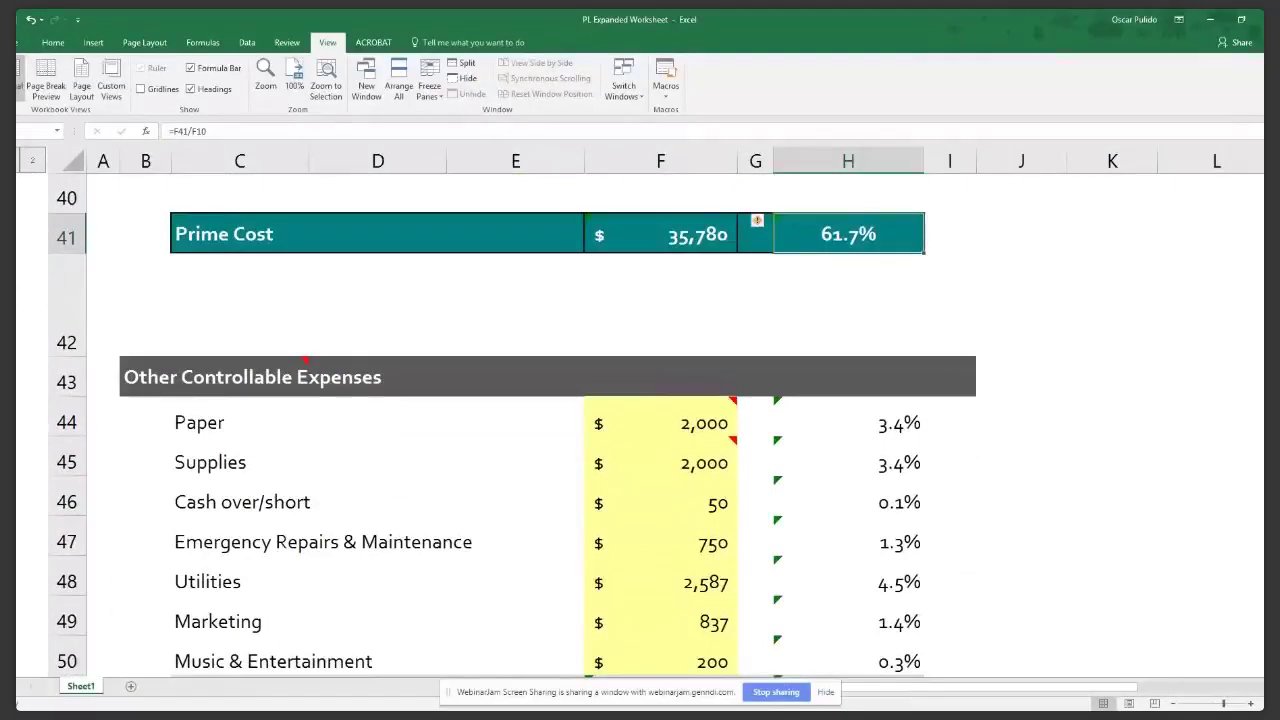
{"action": "scroll", "coordinate": [546, 427], "scroll_direction": "down", "scroll_amount": 1}
{"action": "scroll", "coordinate": [546, 427], "scroll_direction": "down", "scroll_amount": 2}
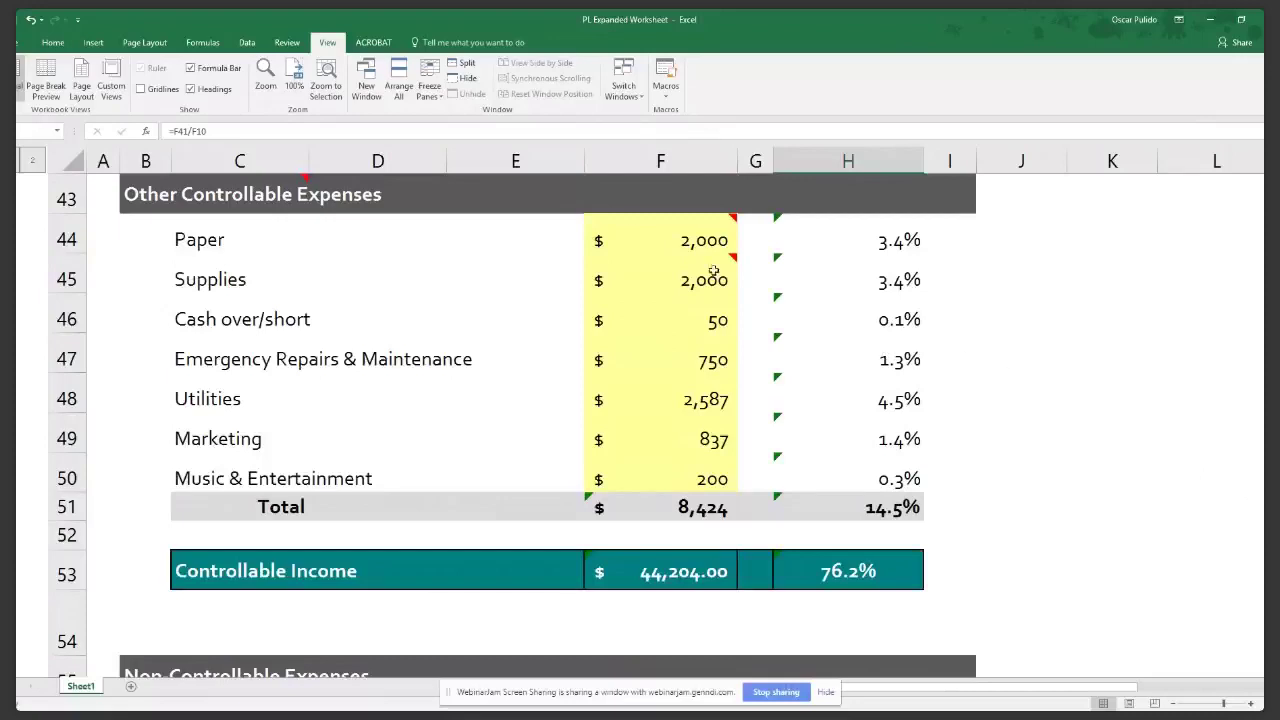
{"action": "mouse_move", "coordinate": [618, 224]}
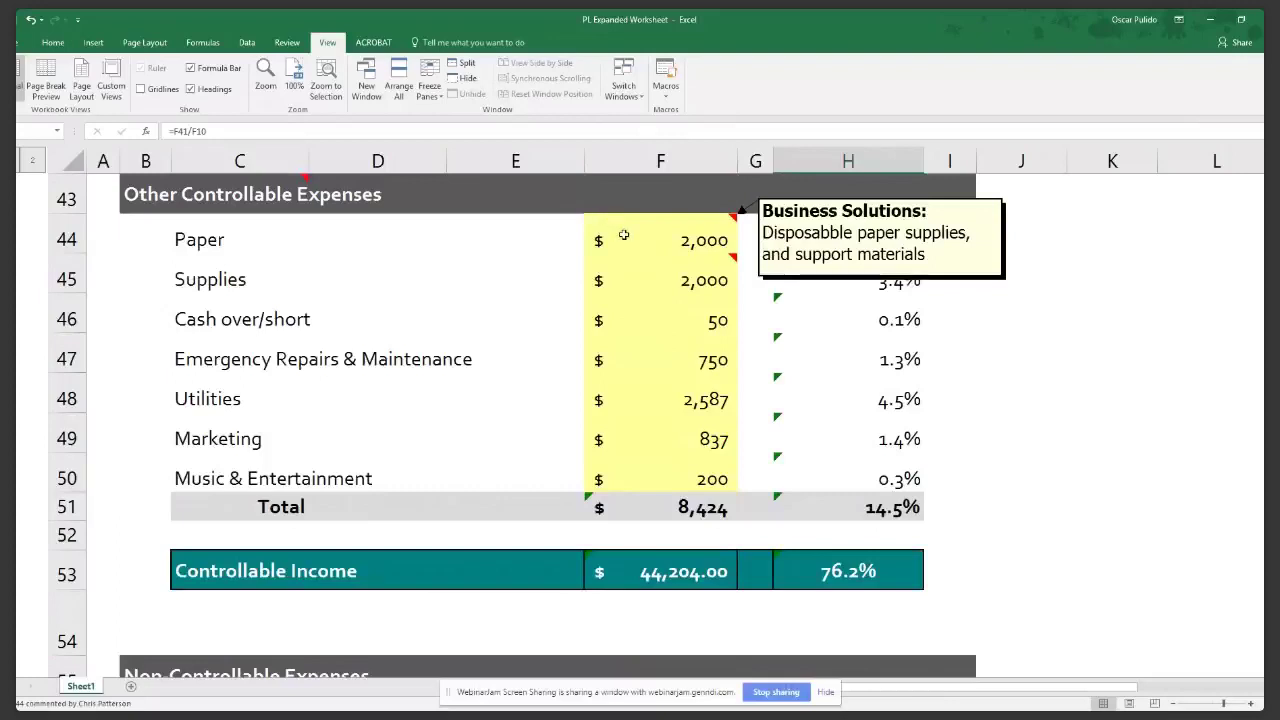
{"action": "mouse_move", "coordinate": [641, 286]}
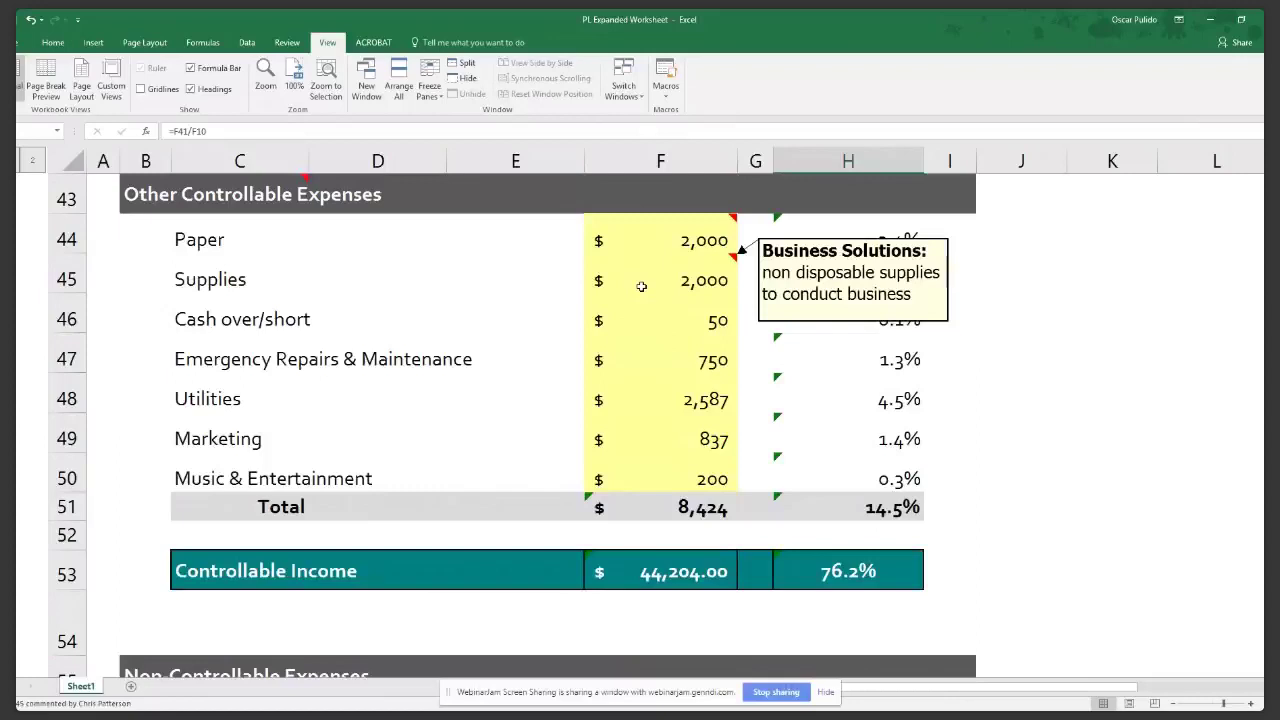
- Check the Emergency Repairs & Maintenance, Utilities, Marketing and Music & Entertainment amounts, and the Controllable Income percentage formula
{"action": "left_click", "coordinate": [697, 363]}
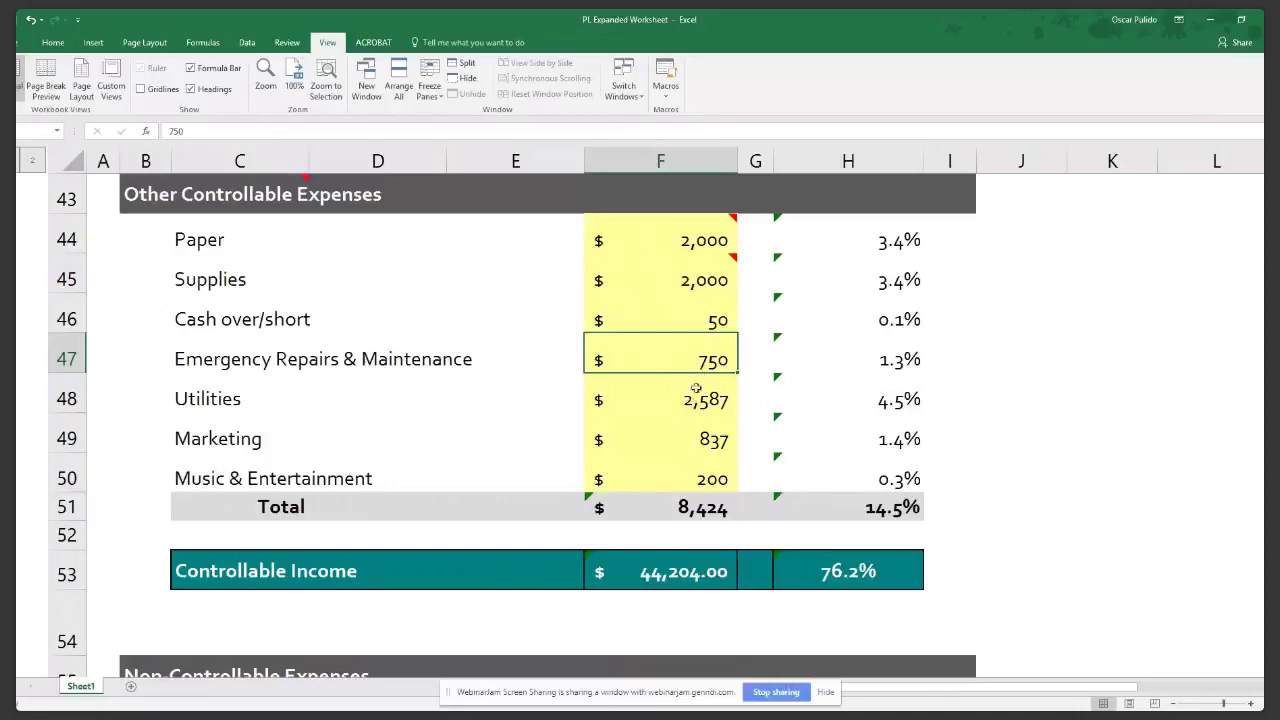
{"action": "left_click", "coordinate": [682, 396]}
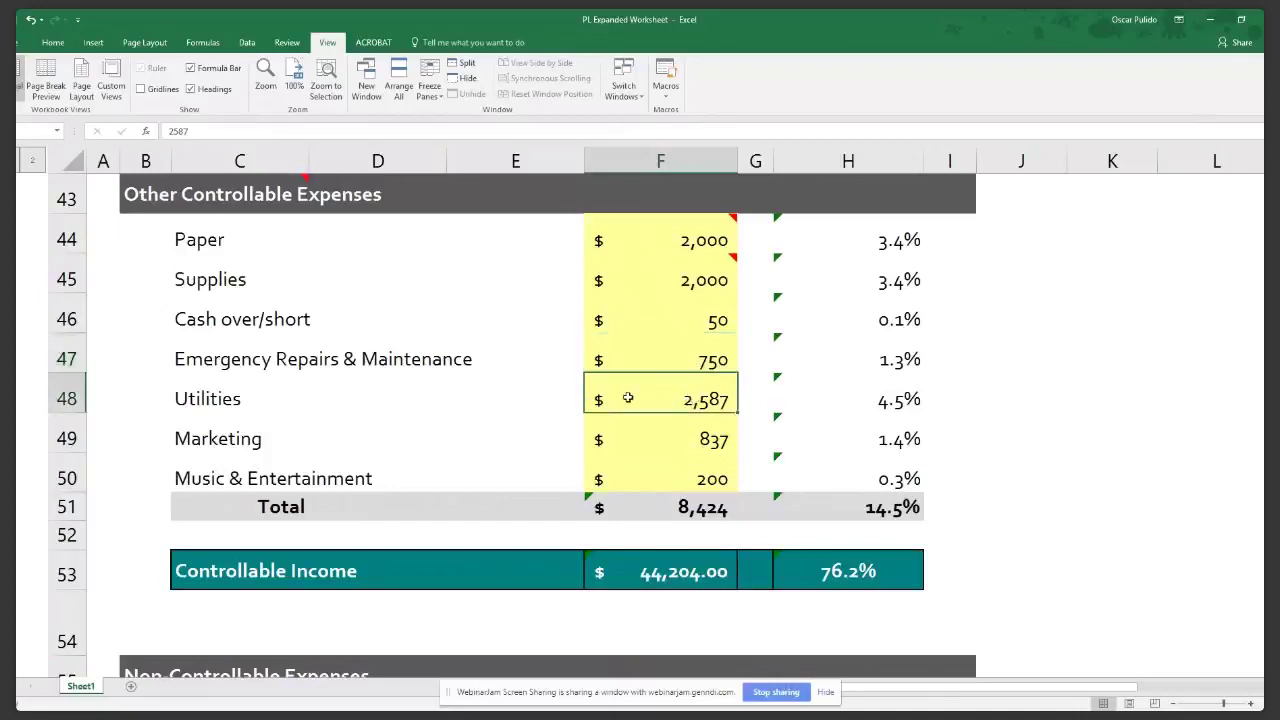
{"action": "left_click", "coordinate": [672, 443]}
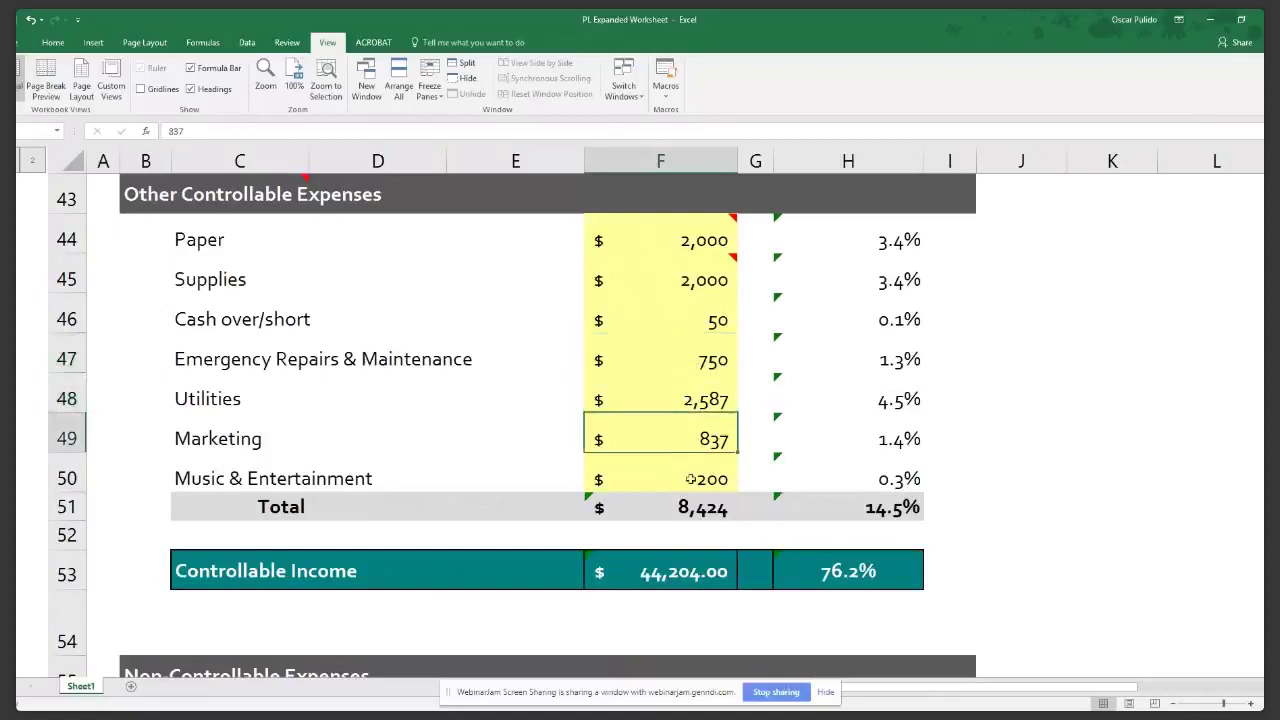
{"action": "left_click", "coordinate": [690, 488]}
{"action": "left_click", "coordinate": [810, 584]}
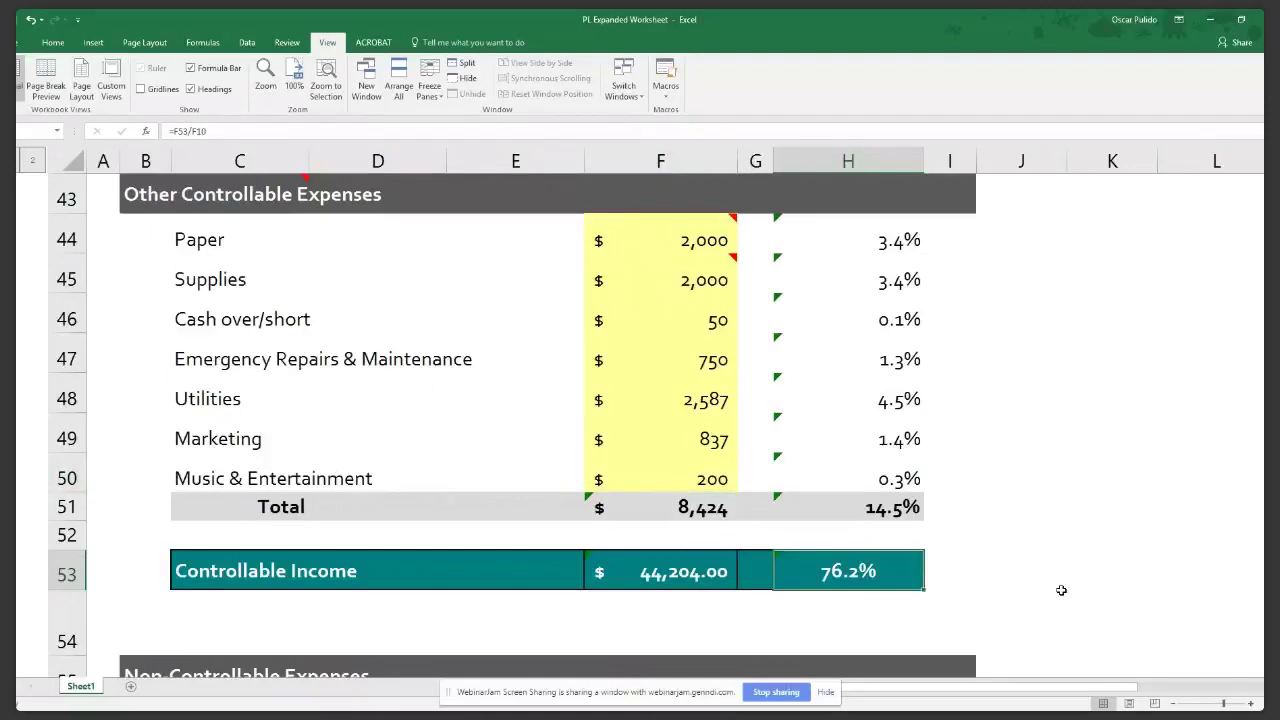
- Review the Non-Controllable Expenses from Rent to Bonuses Paid, their Total, and the Net Income row
{"action": "scroll", "coordinate": [1061, 590], "scroll_direction": "down", "scroll_amount": 4}
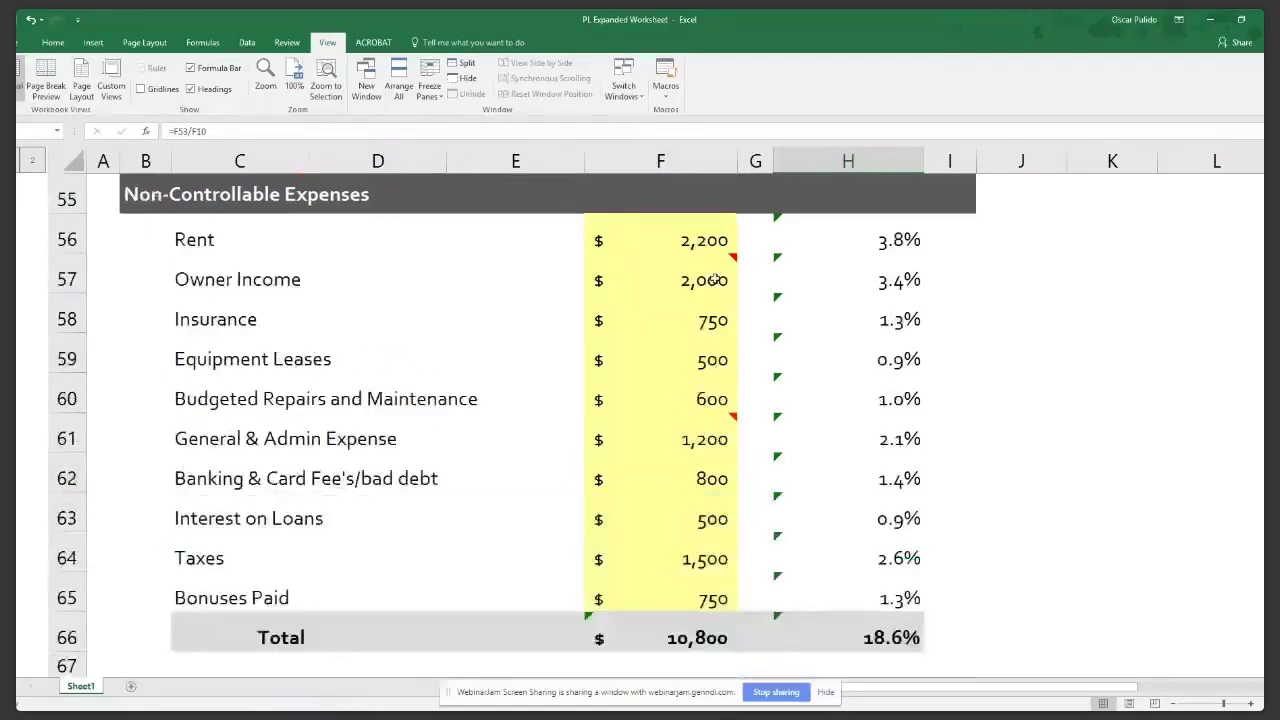
{"action": "mouse_move", "coordinate": [711, 276]}
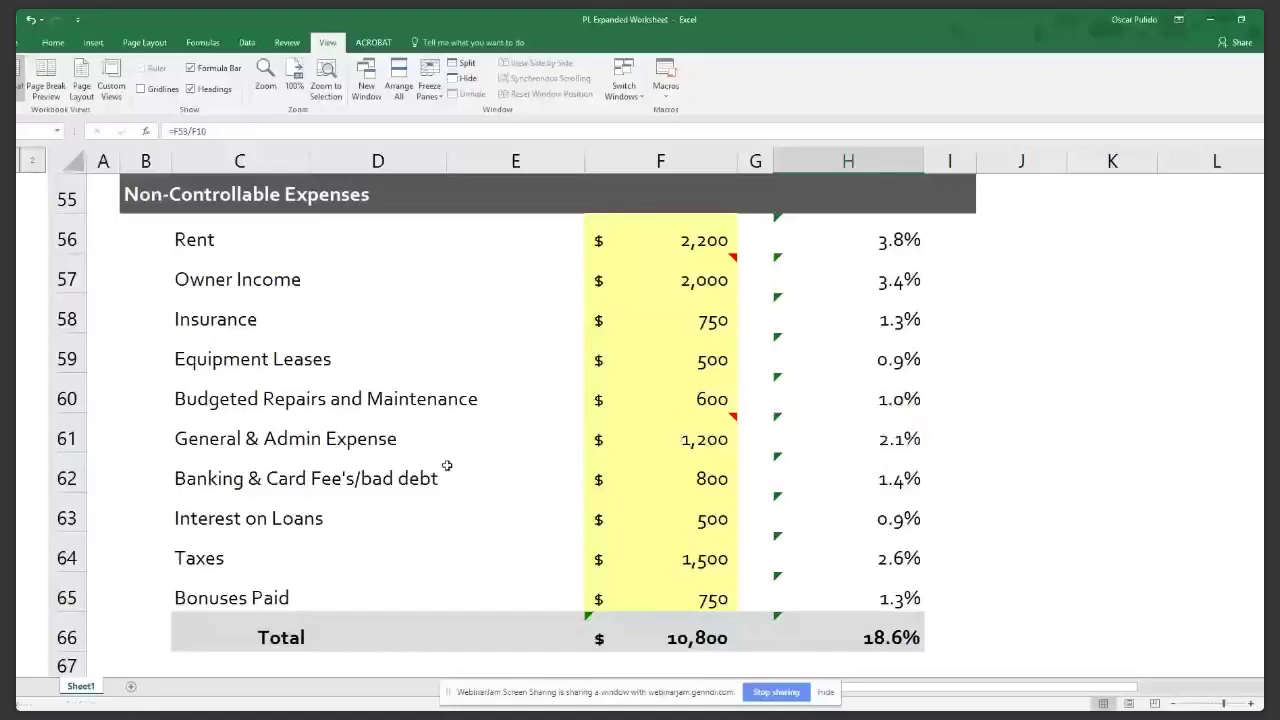
{"action": "scroll", "coordinate": [1171, 583], "scroll_direction": "down", "scroll_amount": 1}
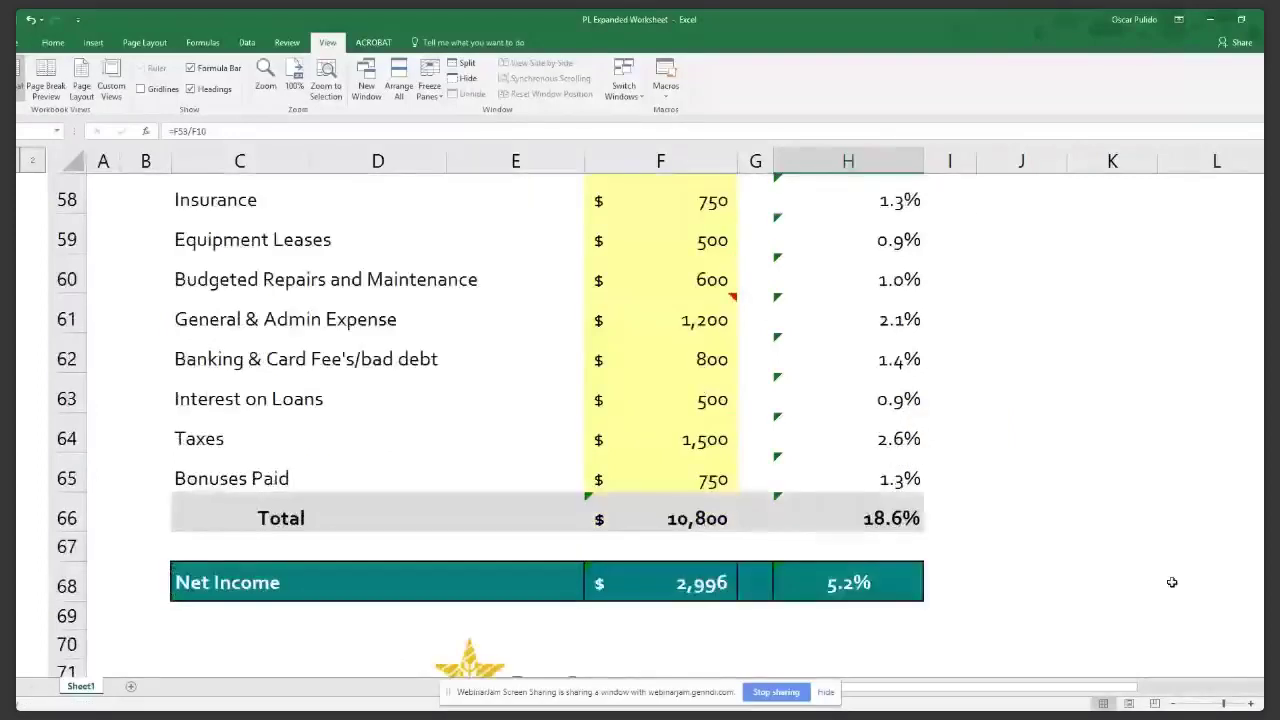
{"action": "scroll", "coordinate": [1171, 582], "scroll_direction": "down", "scroll_amount": 1}
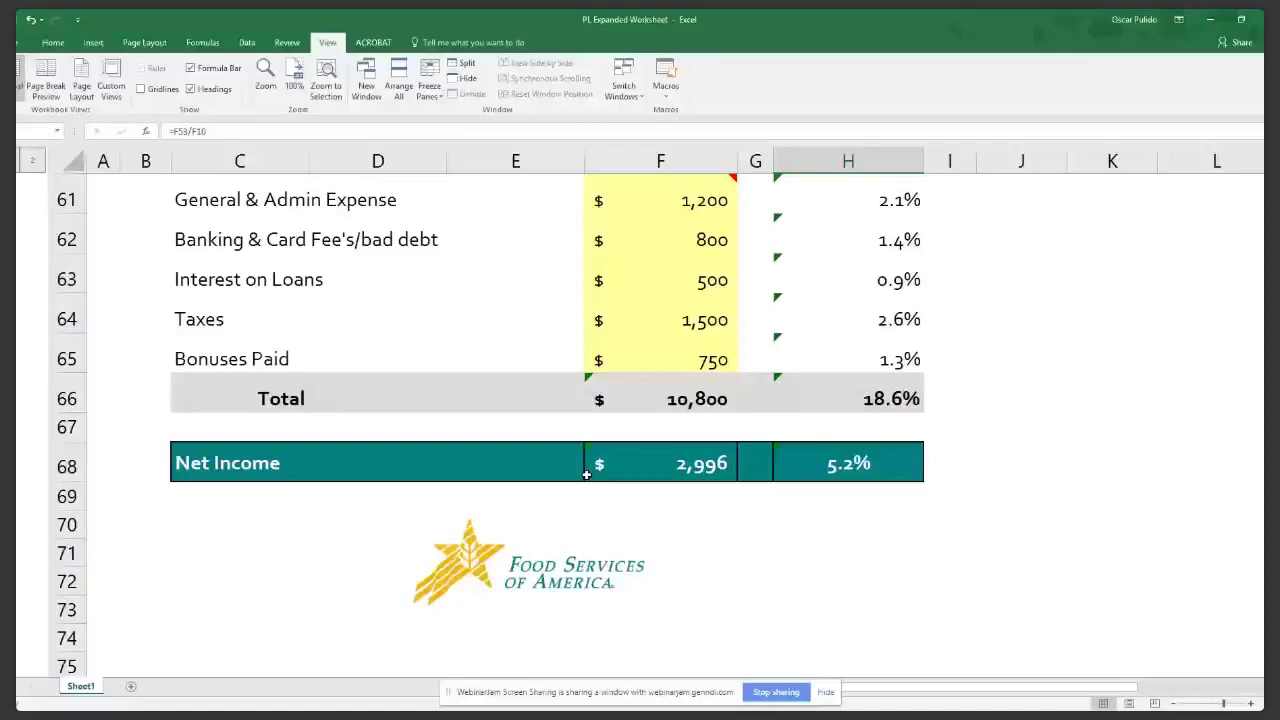
- Return to the Cost of Goods section and inspect the Frozen and Beef/Pork amounts
{"action": "scroll", "coordinate": [520, 363], "scroll_direction": "up", "scroll_amount": 1}
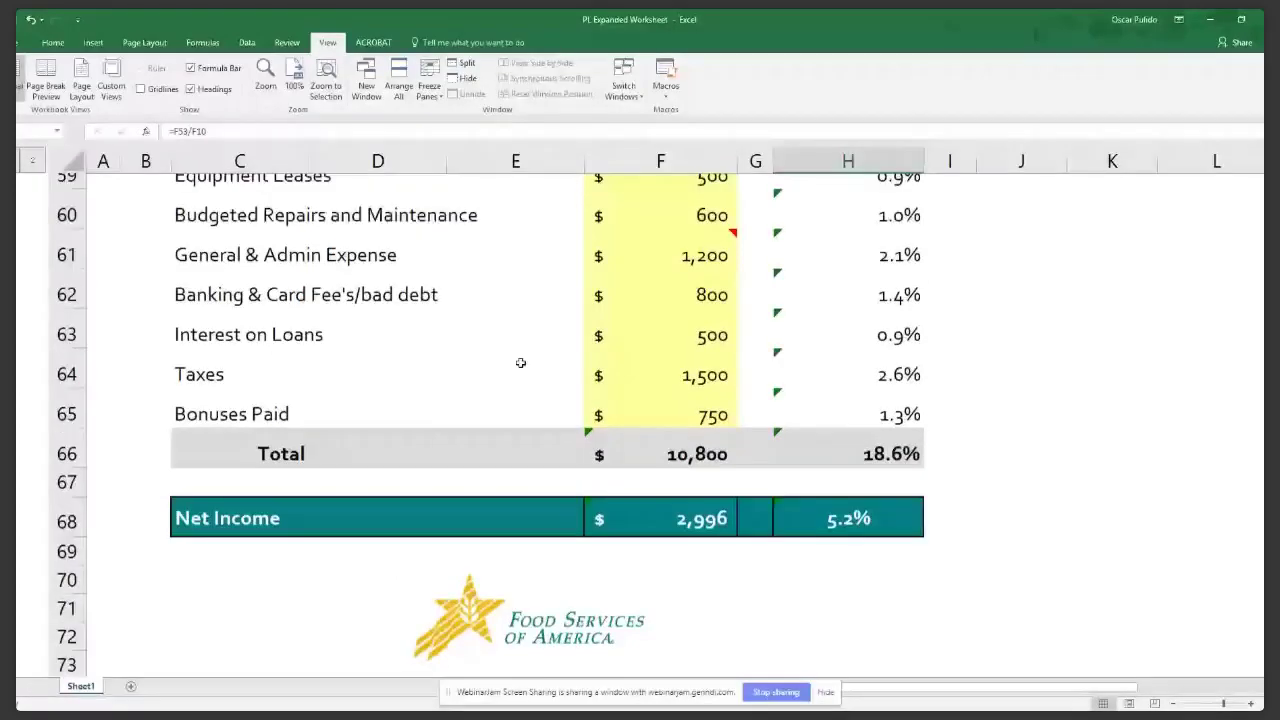
{"action": "scroll", "coordinate": [520, 363], "scroll_direction": "up", "scroll_amount": 10}
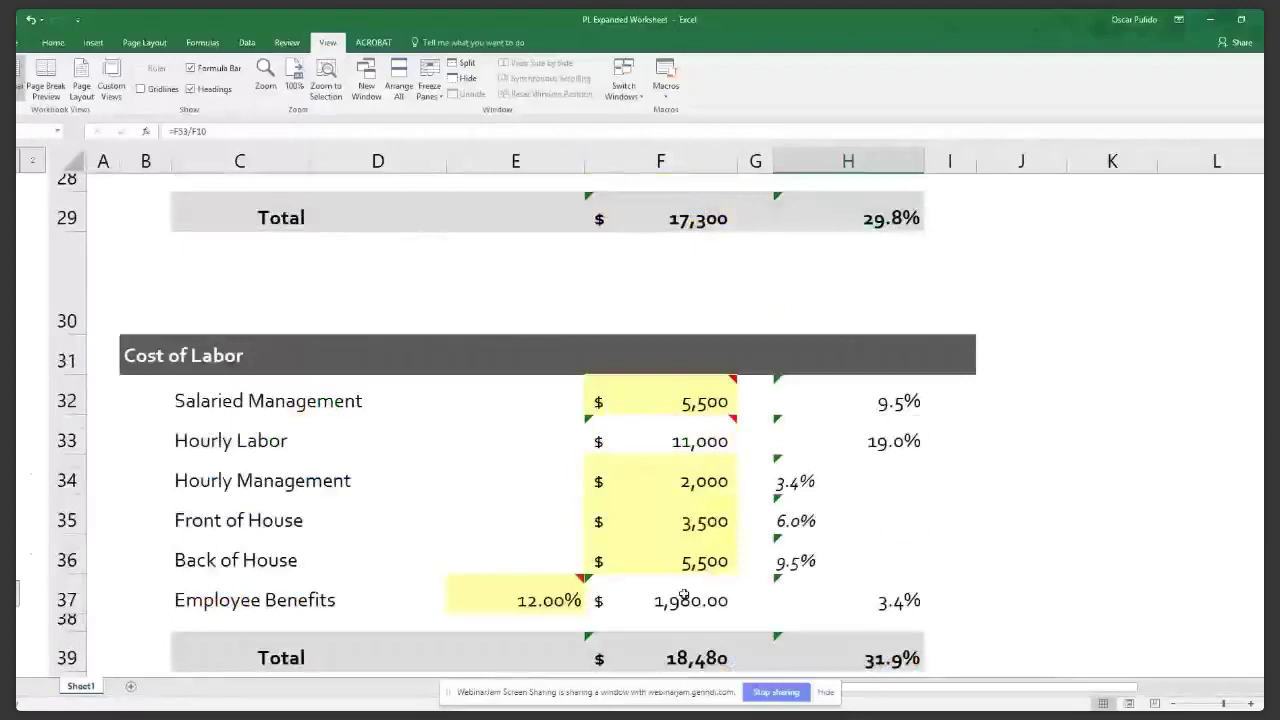
{"action": "scroll", "coordinate": [600, 488], "scroll_direction": "up", "scroll_amount": 6}
{"action": "scroll", "coordinate": [600, 488], "scroll_direction": "down", "scroll_amount": 1}
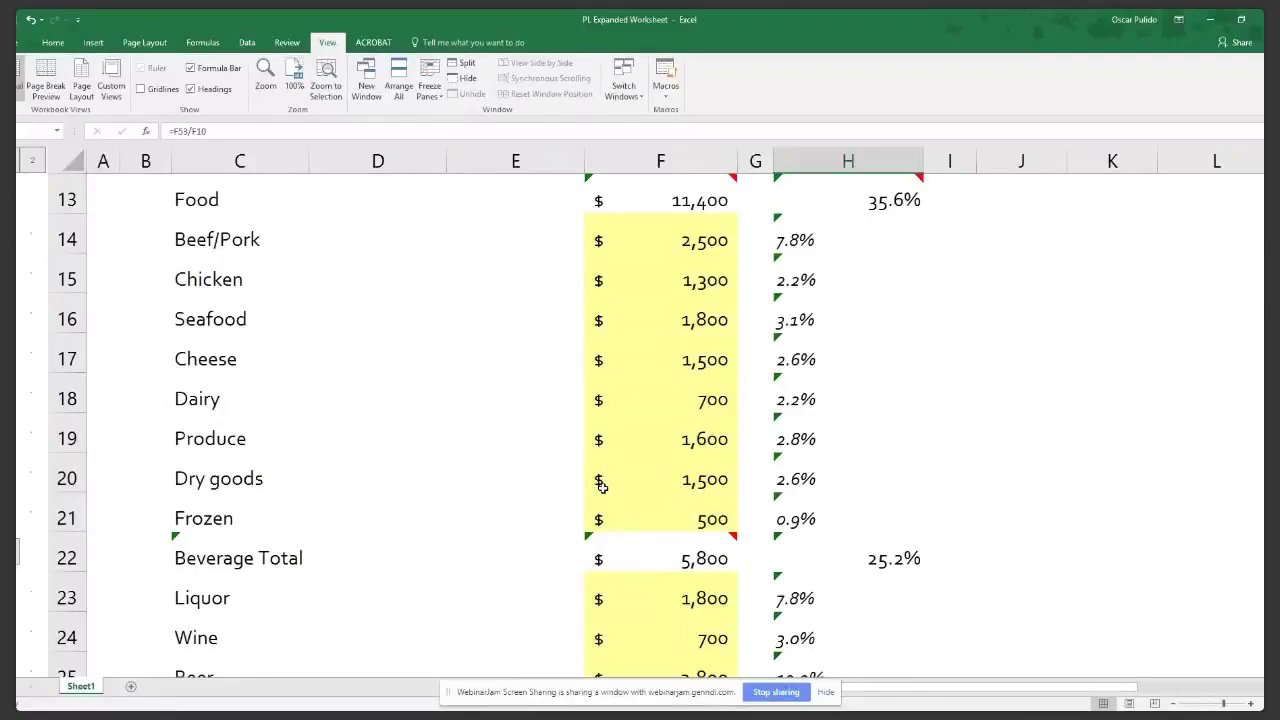
{"action": "left_click", "coordinate": [672, 514]}
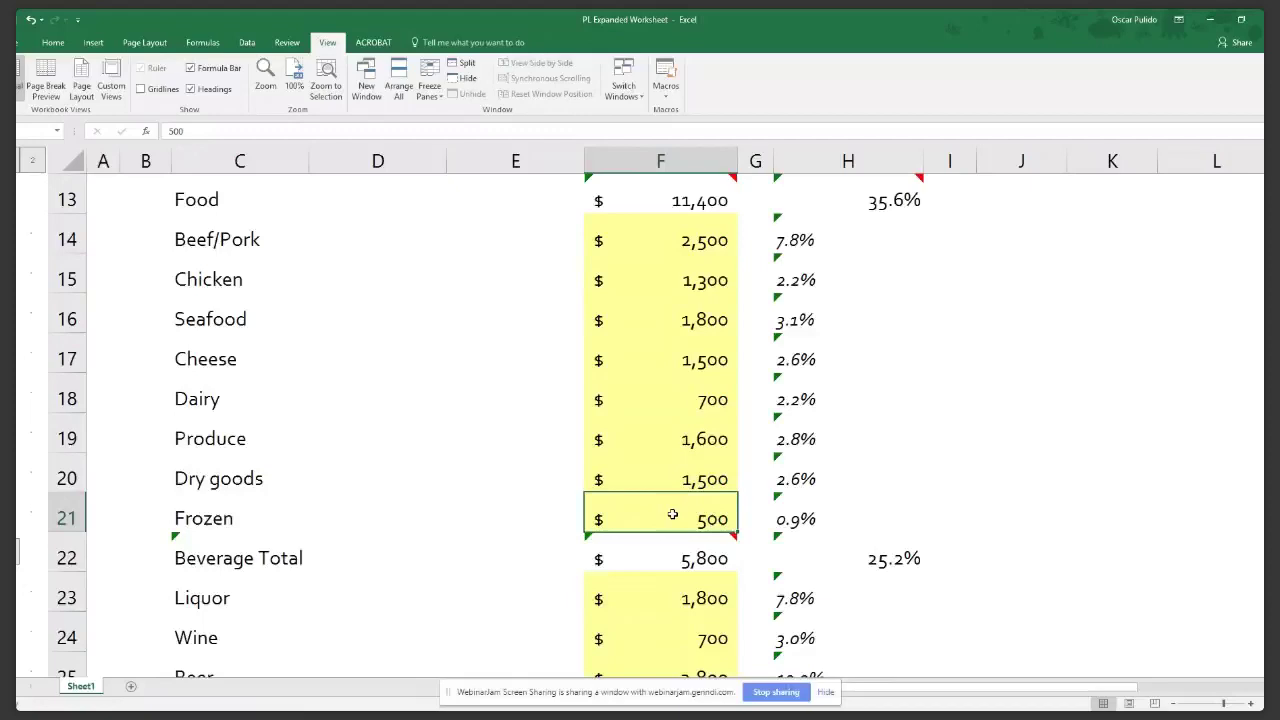
{"action": "left_click", "coordinate": [728, 250]}
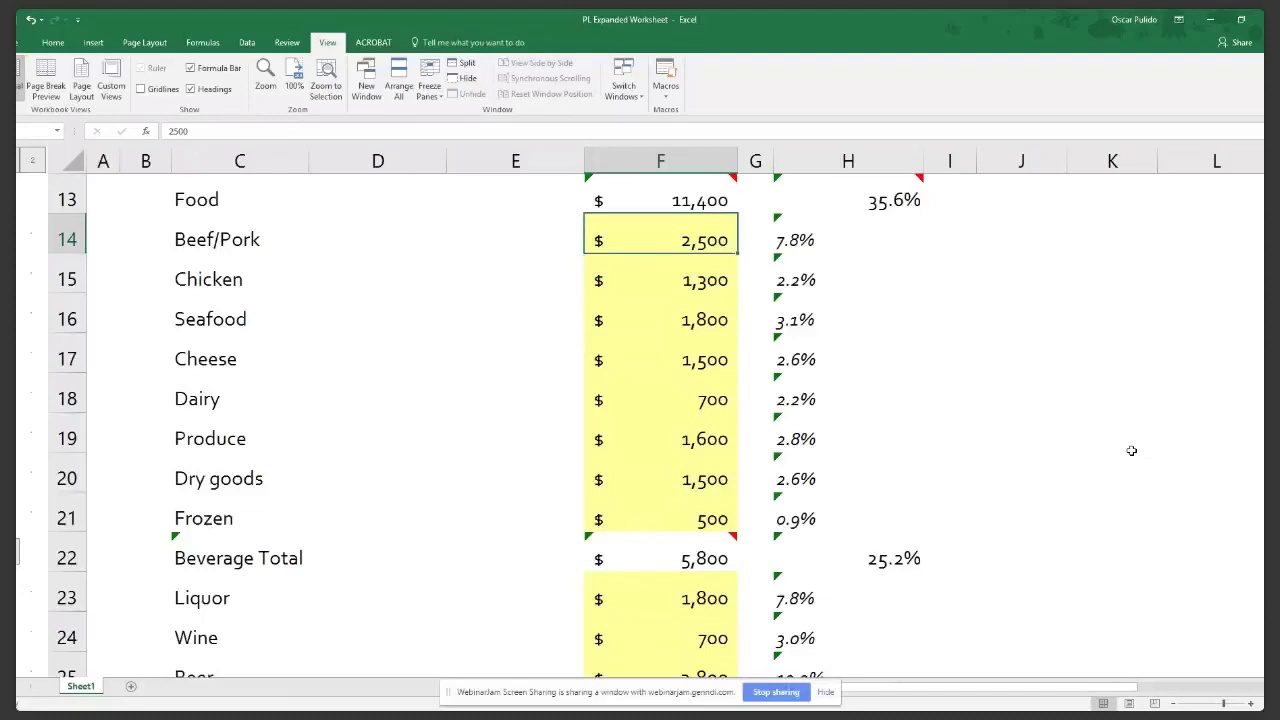
{"action": "scroll", "coordinate": [1131, 451], "scroll_direction": "down", "scroll_amount": 1}
{"action": "scroll", "coordinate": [1131, 451], "scroll_direction": "up", "scroll_amount": 2}
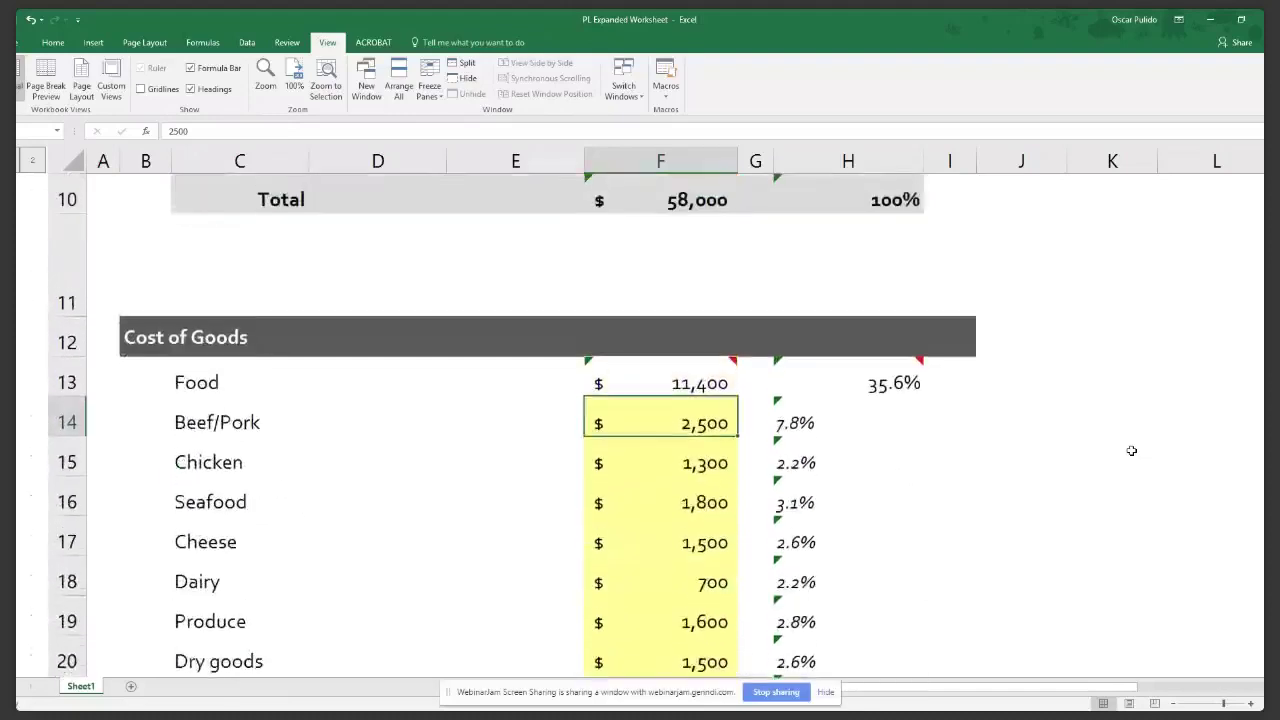
- Go back to Other Controllable Expenses and inspect the Supplies amount with its note
{"action": "scroll", "coordinate": [1131, 451], "scroll_direction": "down", "scroll_amount": 1}
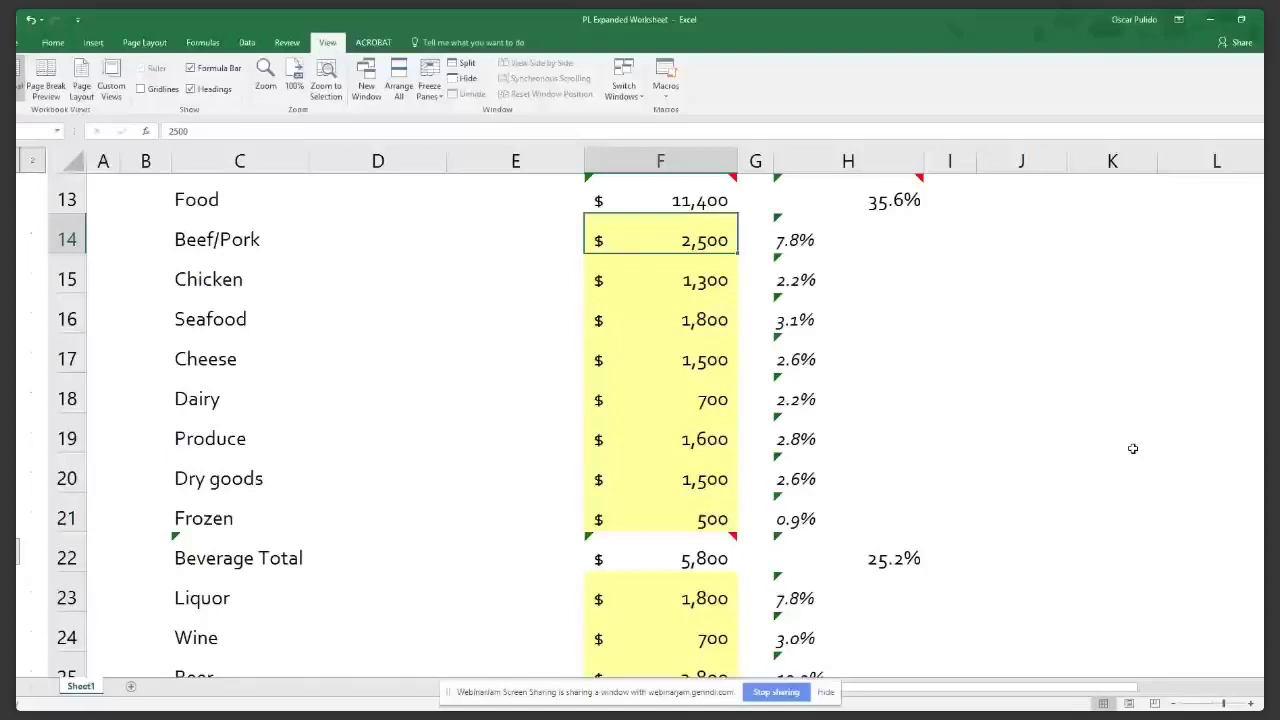
{"action": "scroll", "coordinate": [1133, 448], "scroll_direction": "down", "scroll_amount": 5}
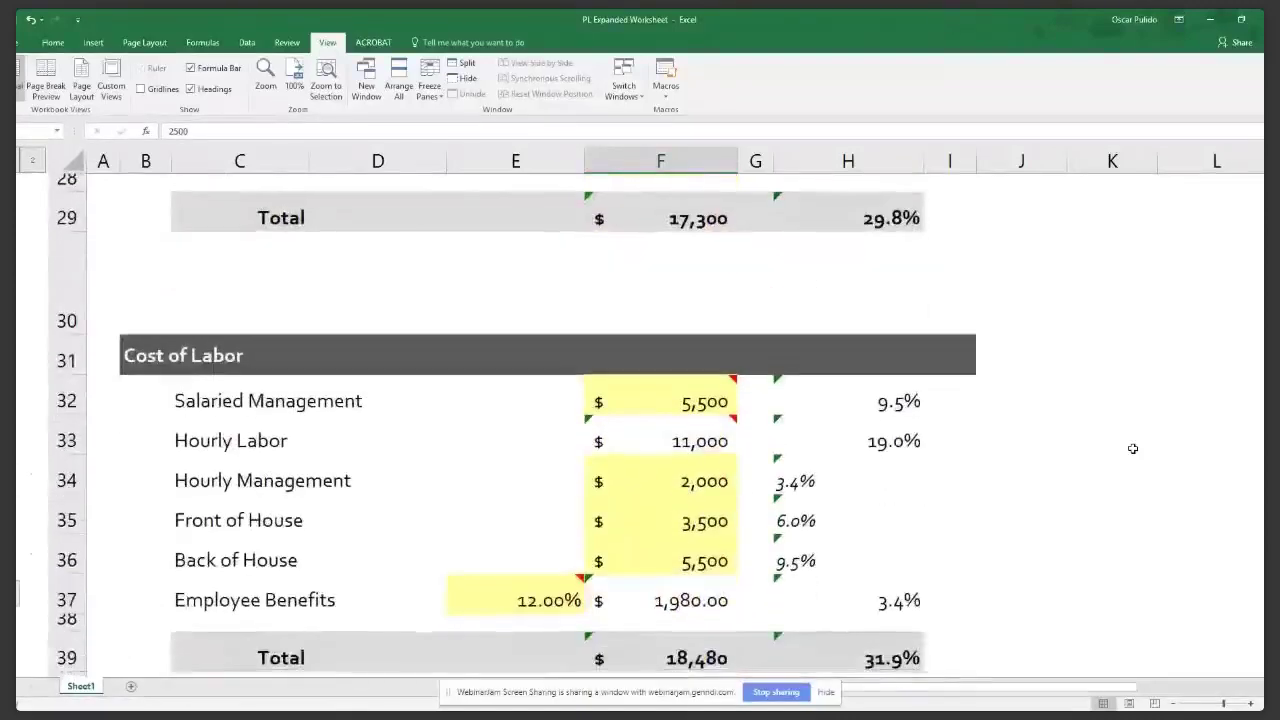
{"action": "scroll", "coordinate": [847, 414], "scroll_direction": "down", "scroll_amount": 2}
{"action": "scroll", "coordinate": [847, 414], "scroll_direction": "down", "scroll_amount": 1}
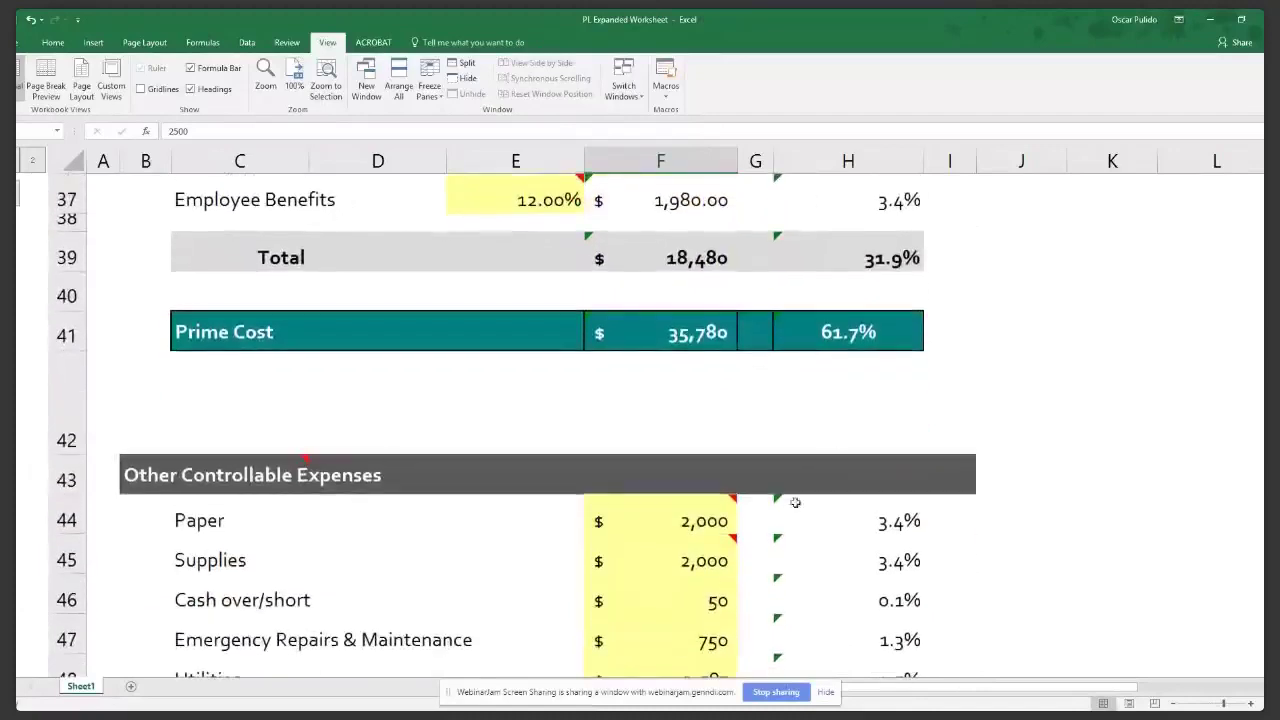
{"action": "left_click", "coordinate": [712, 580]}
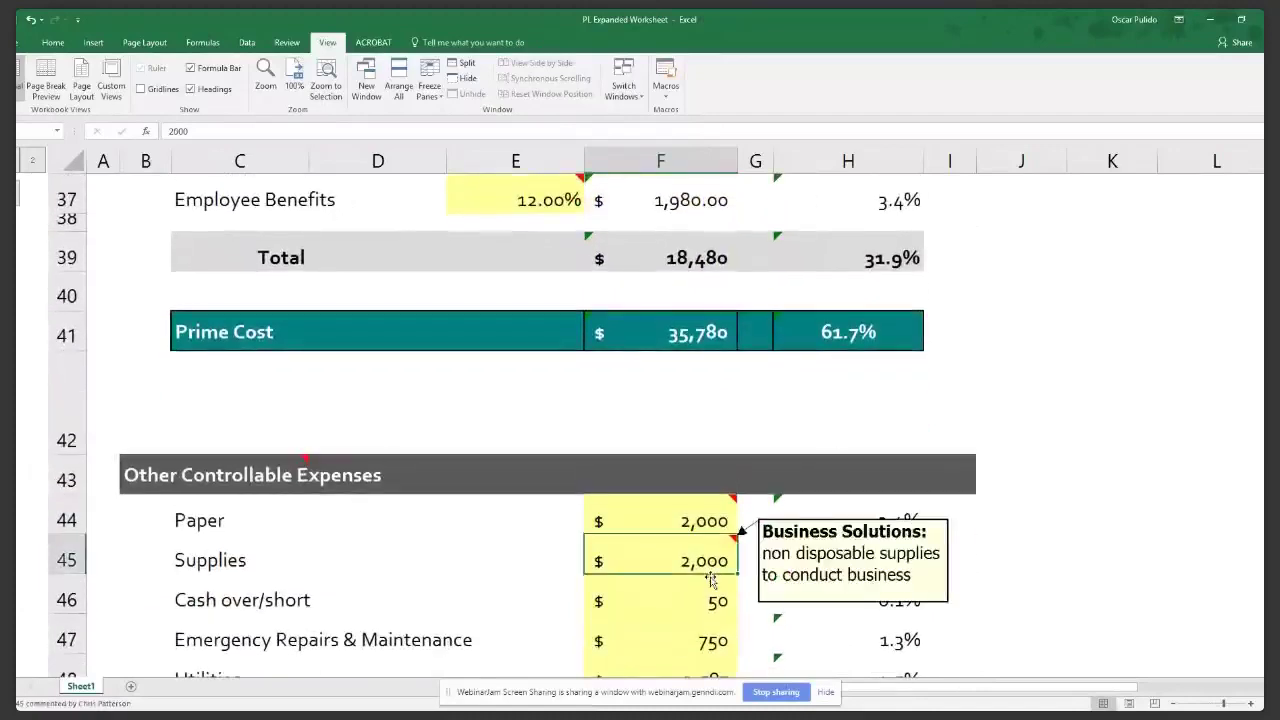